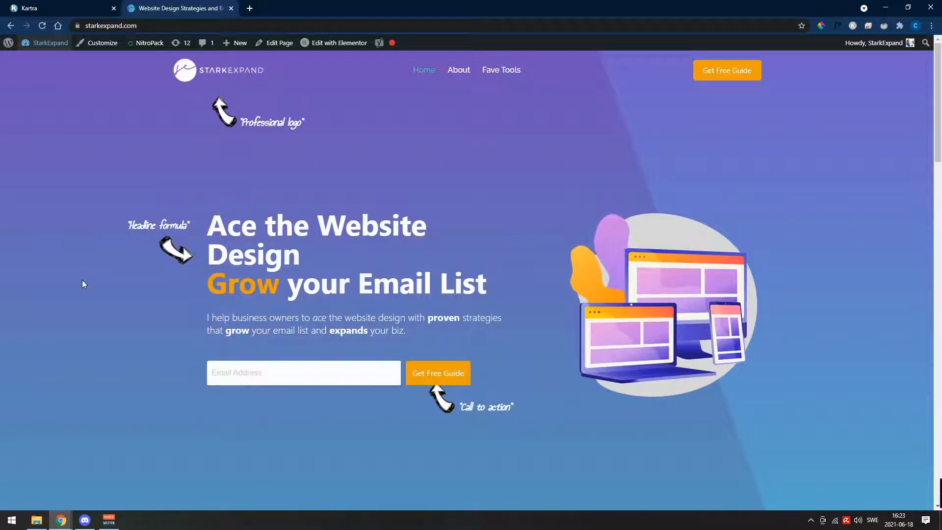
Step: Look over the StarkExpand example homepage, switch to Kartra and review its dashboard
scroll(95, 303, down, 8)
scroll(93, 300, up, 8)
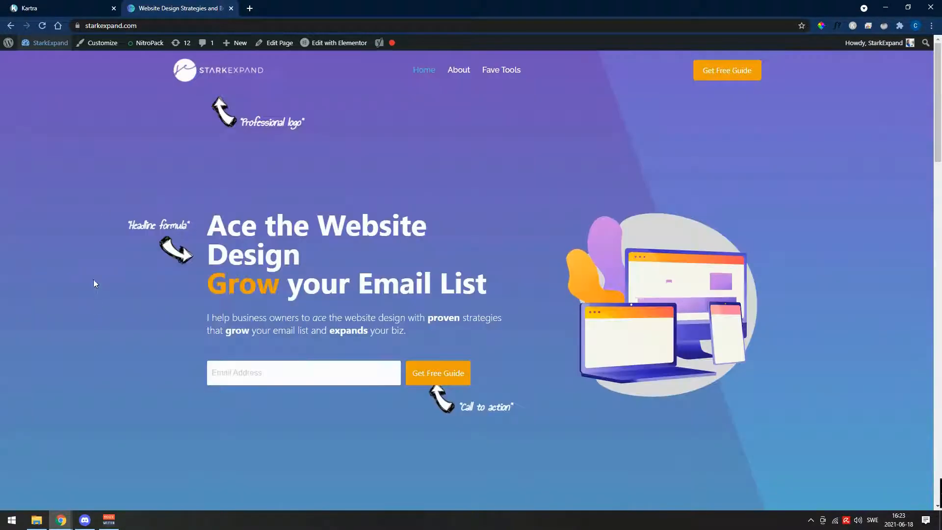
click(72, 4)
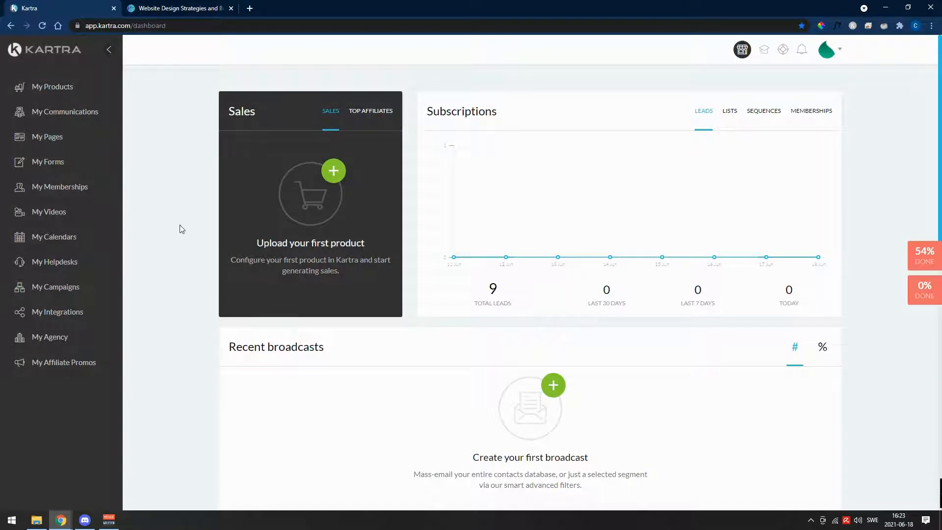
scroll(184, 255, down, 6)
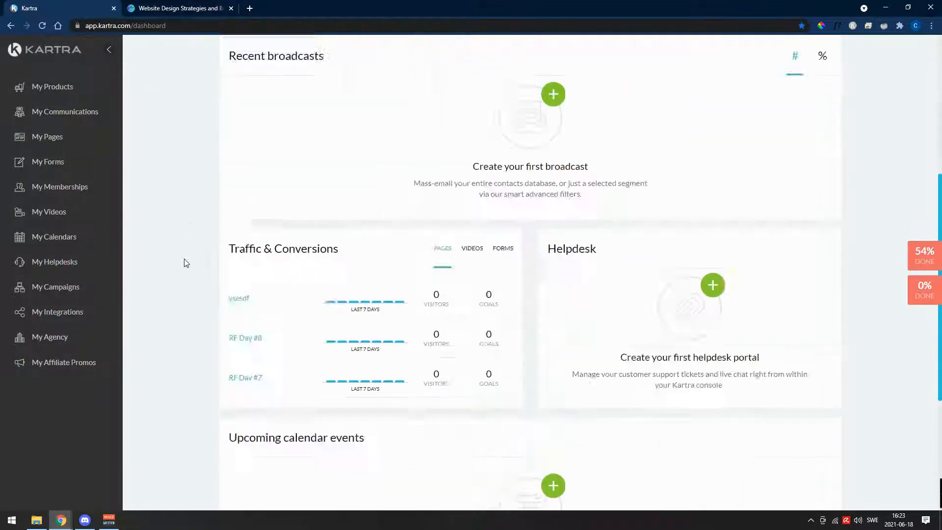
scroll(186, 263, up, 6)
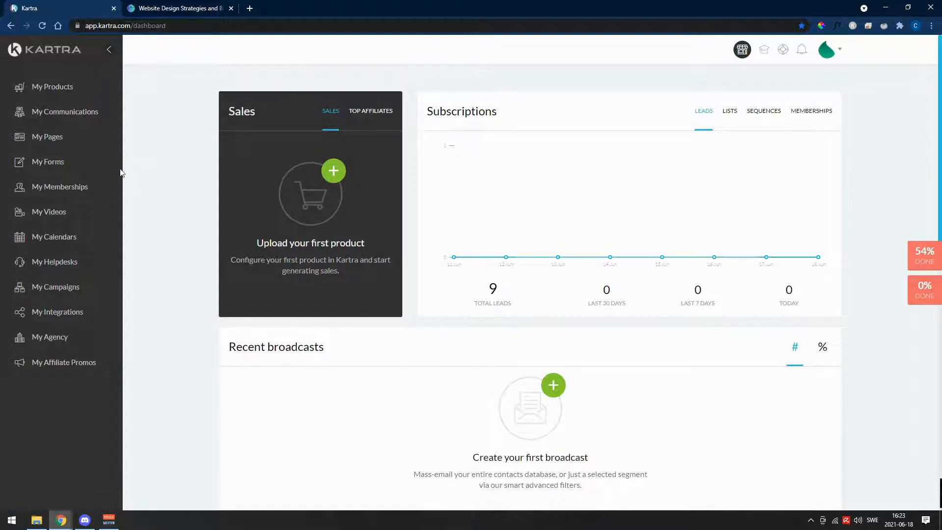
Step: Start a new page in Kartra's pages area and look through the available template categories
click(47, 136)
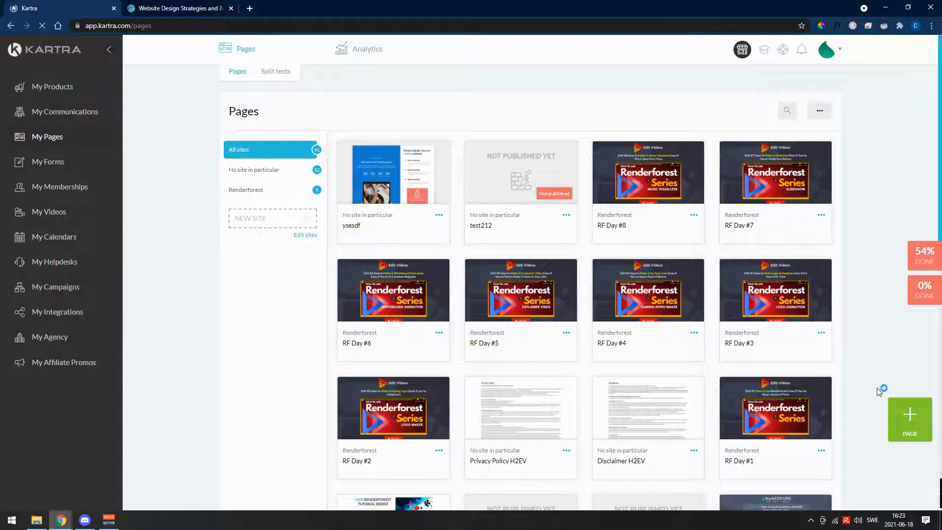
click(909, 417)
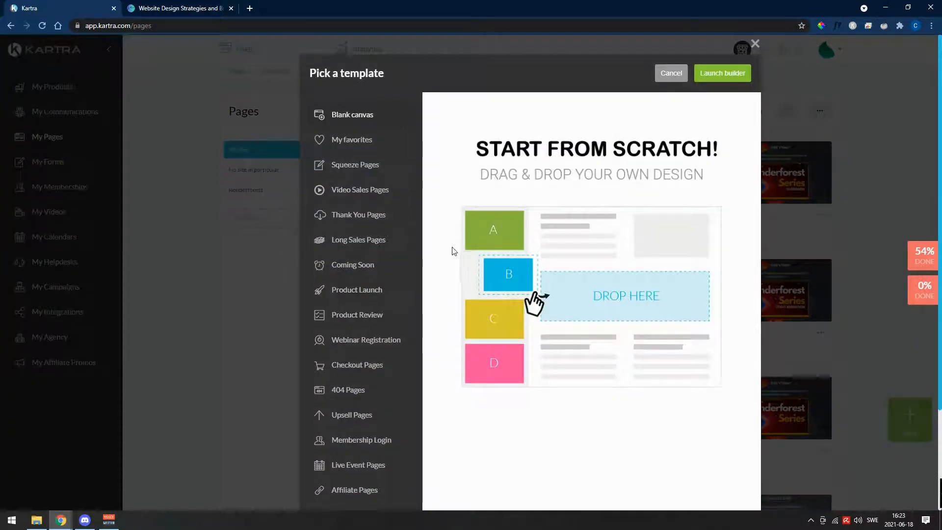
scroll(364, 275, down, 3)
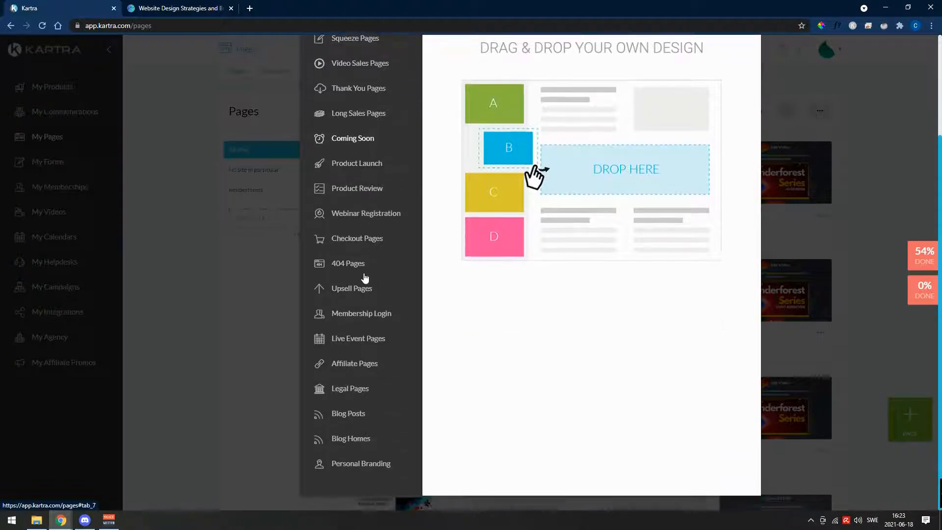
scroll(363, 275, up, 3)
Step: Browse the Squeeze Pages templates
click(342, 167)
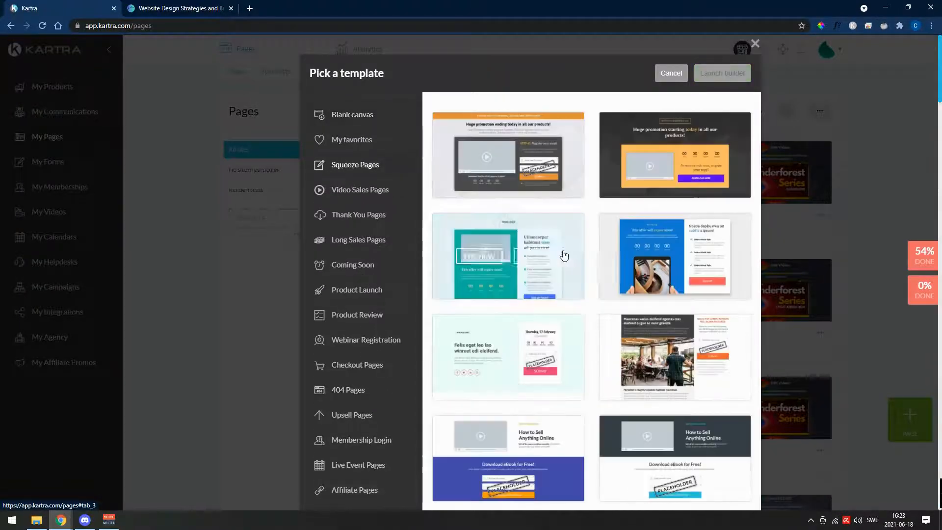
scroll(595, 275, down, 10)
scroll(596, 278, up, 7)
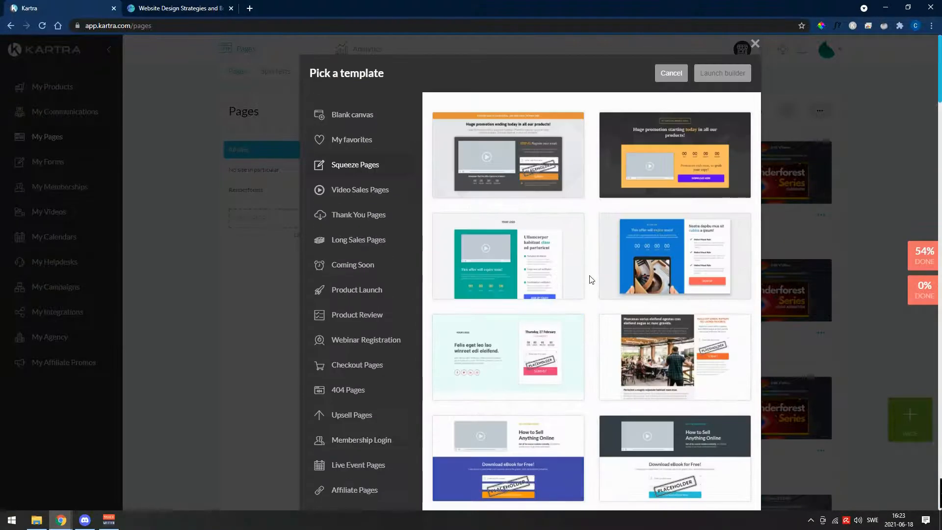
mouse_move(575, 274)
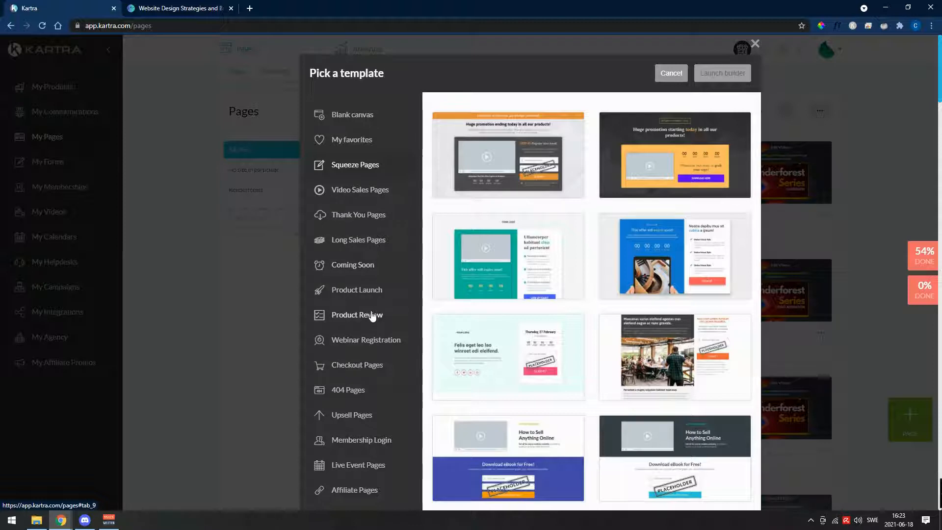
Step: Select the dark Personal Branding template with the white and orange headline and launch the builder with it
click(363, 290)
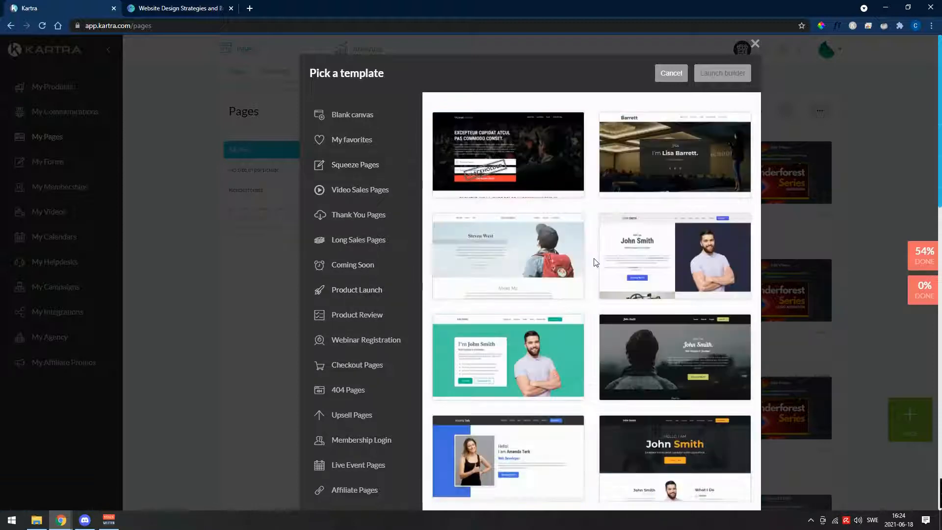
scroll(594, 263, down, 8)
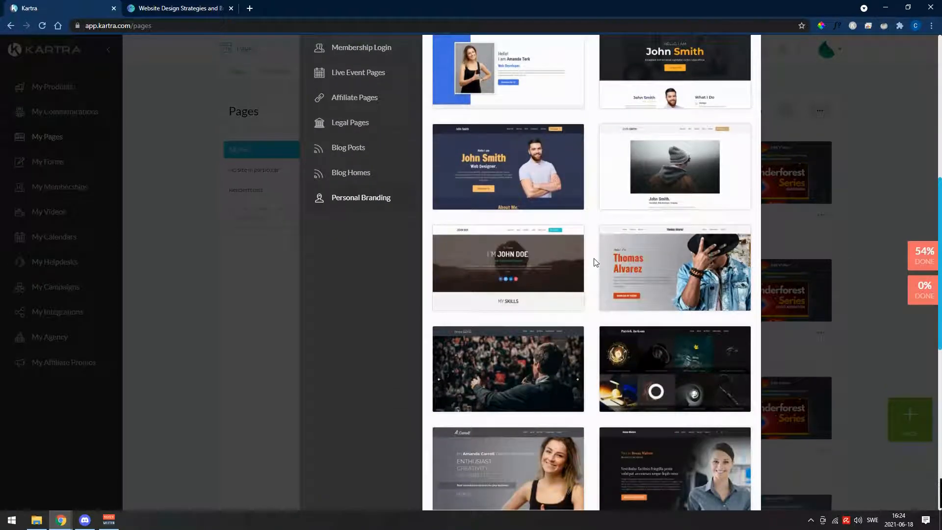
scroll(595, 263, down, 4)
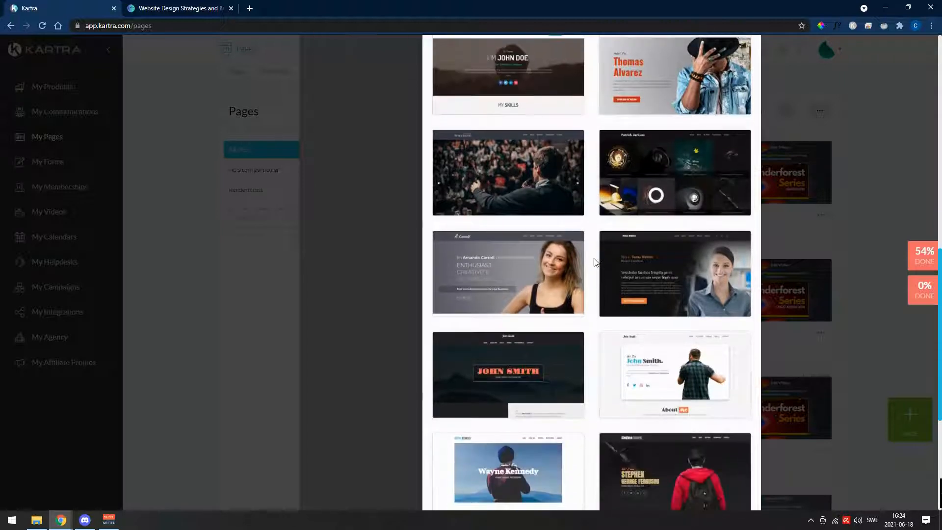
scroll(595, 263, up, 4)
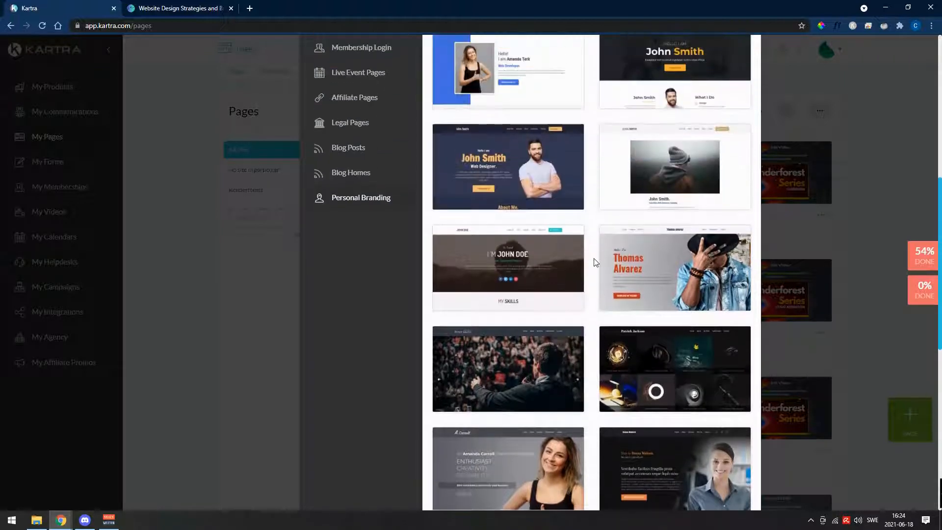
scroll(555, 236, up, 7)
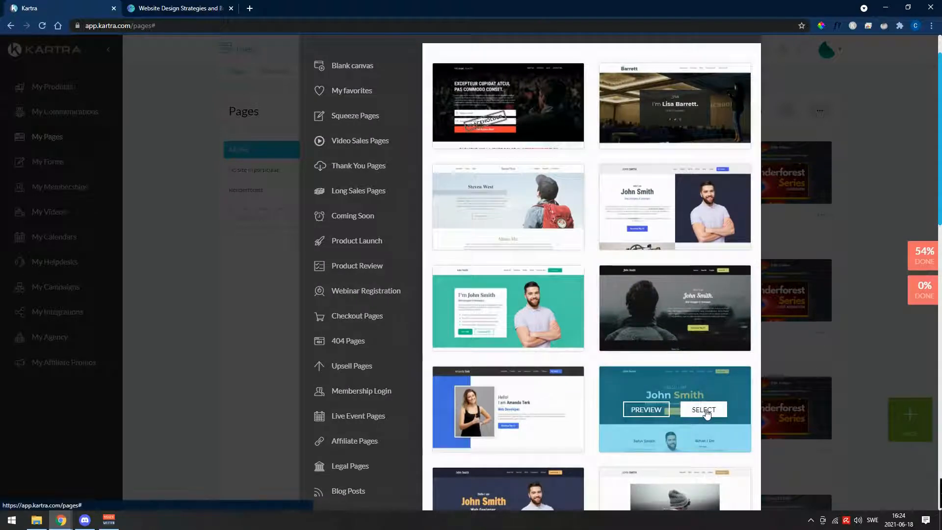
click(706, 411)
scroll(727, 180, up, 1)
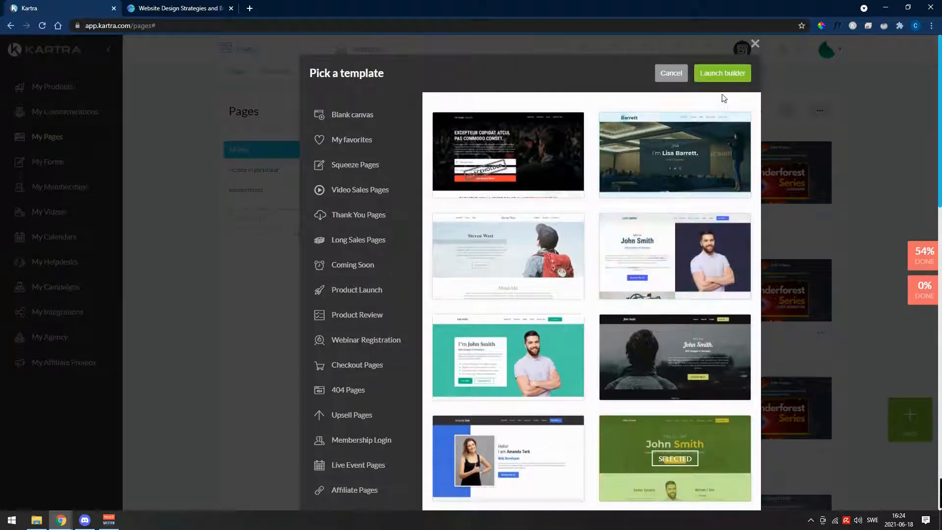
click(722, 74)
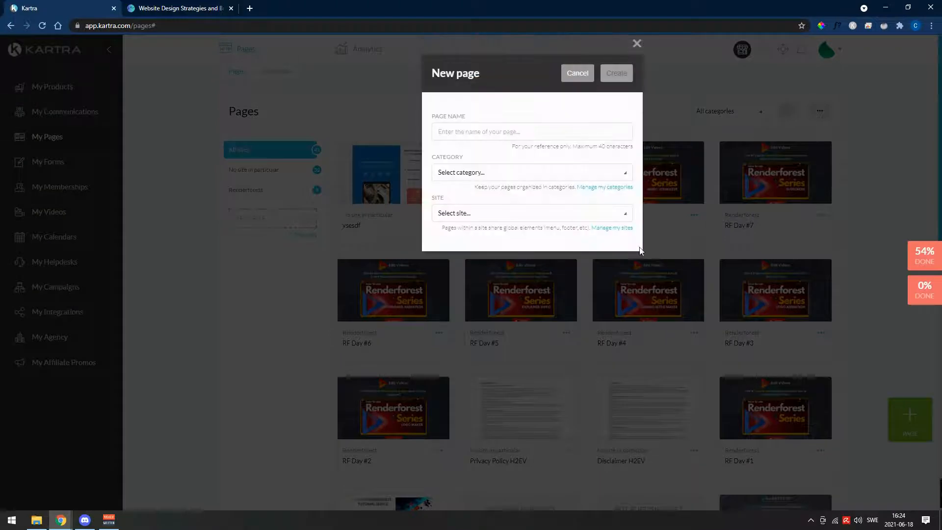
Step: Create the page with the name "home", no category in particular and no site in particular
click(510, 128)
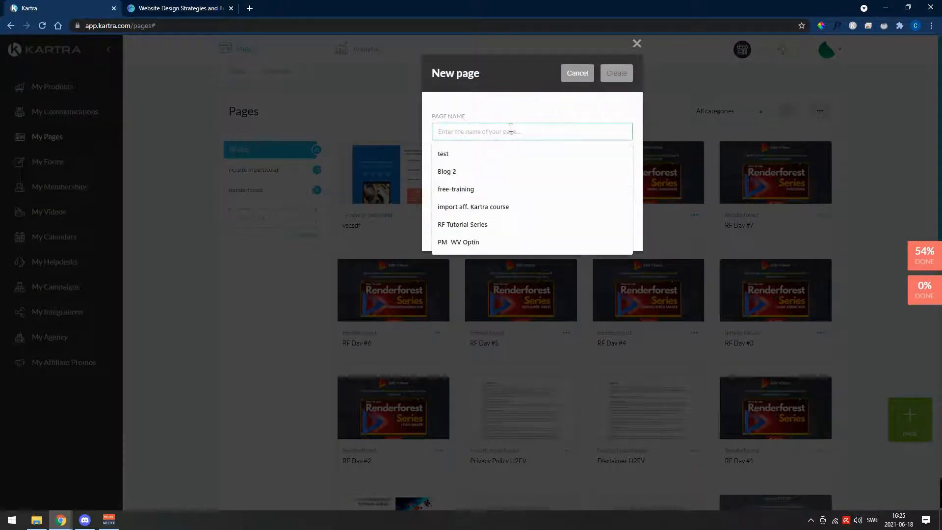
text(home)
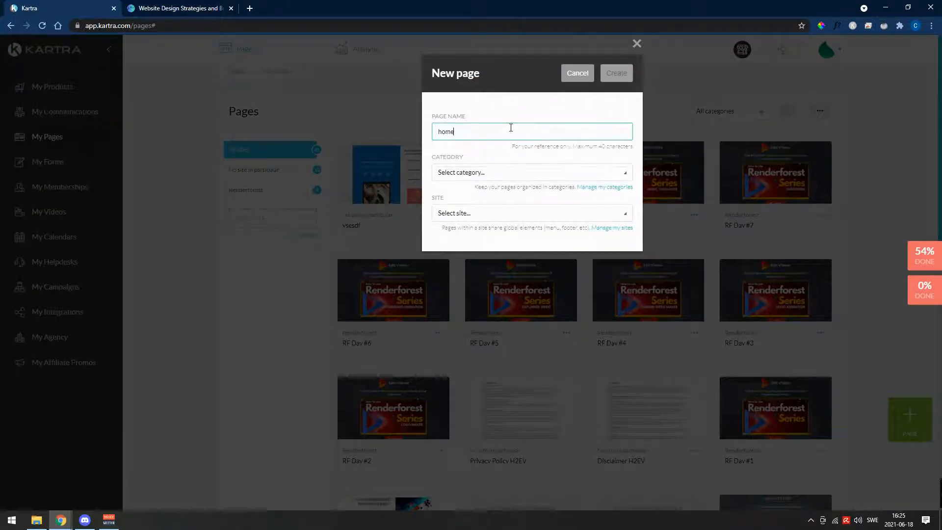
click(542, 176)
click(538, 211)
click(538, 216)
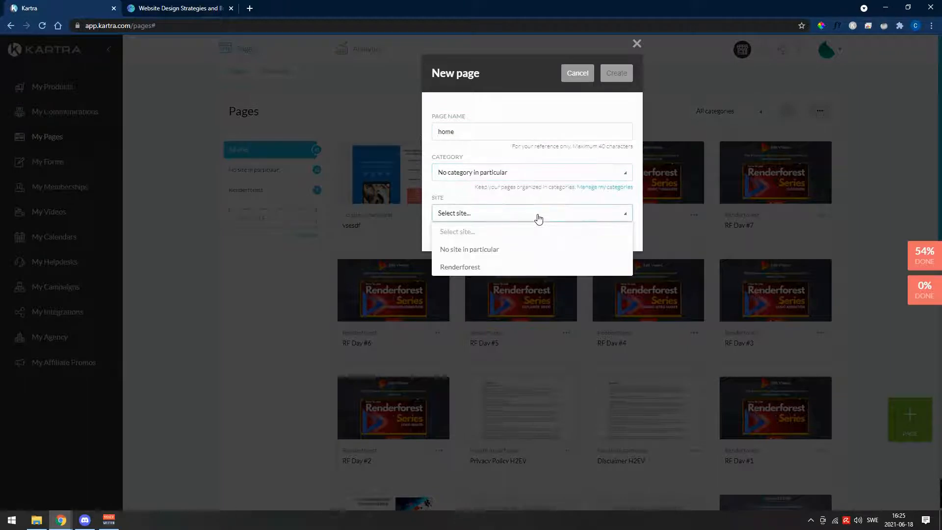
click(540, 251)
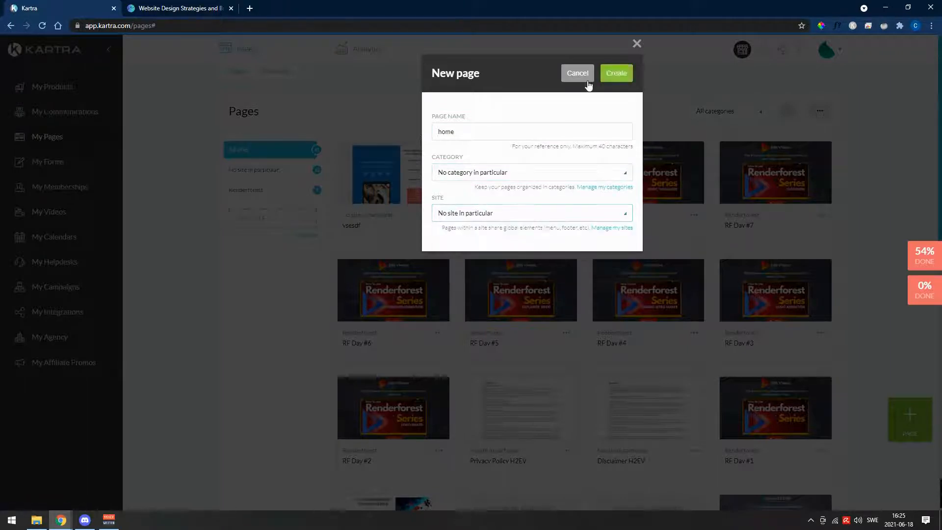
click(616, 74)
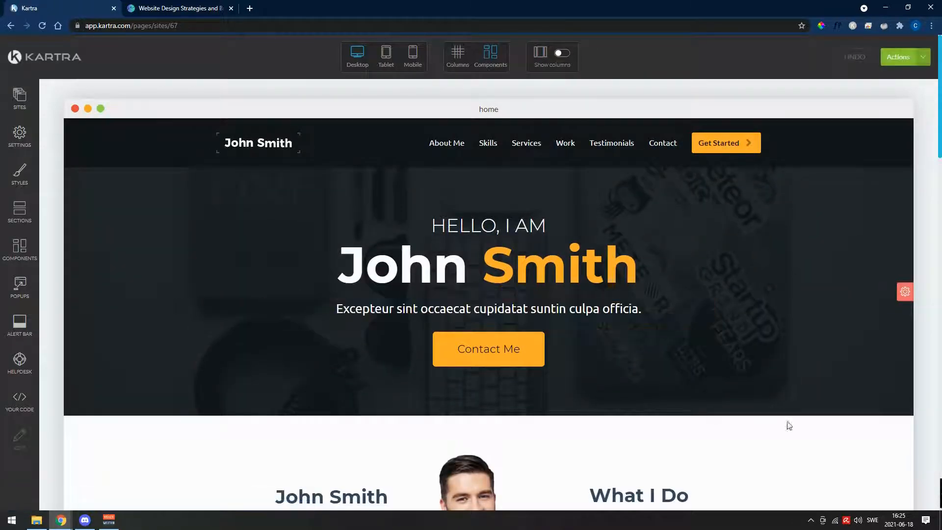
Step: Generate a preview of the home page, open it and save the cookie choice
scroll(631, 374, down, 15)
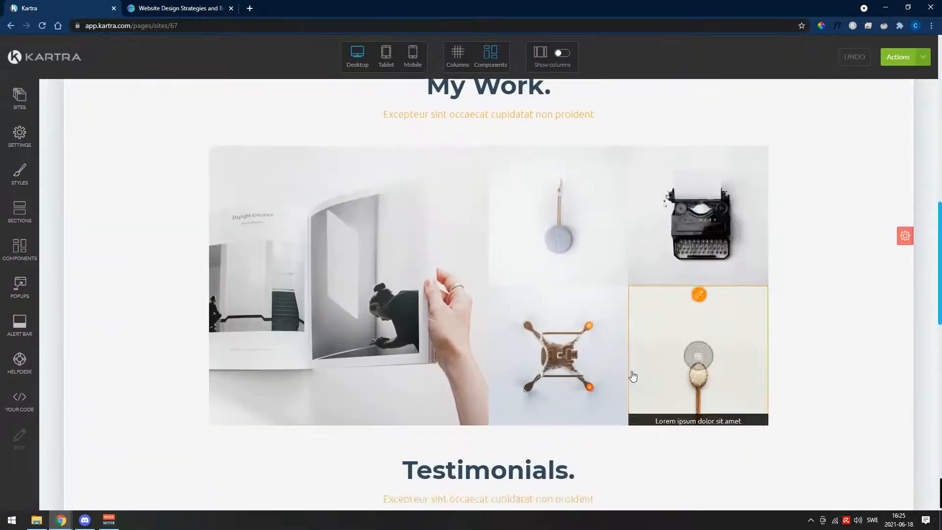
scroll(646, 388, down, 8)
scroll(646, 388, up, 15)
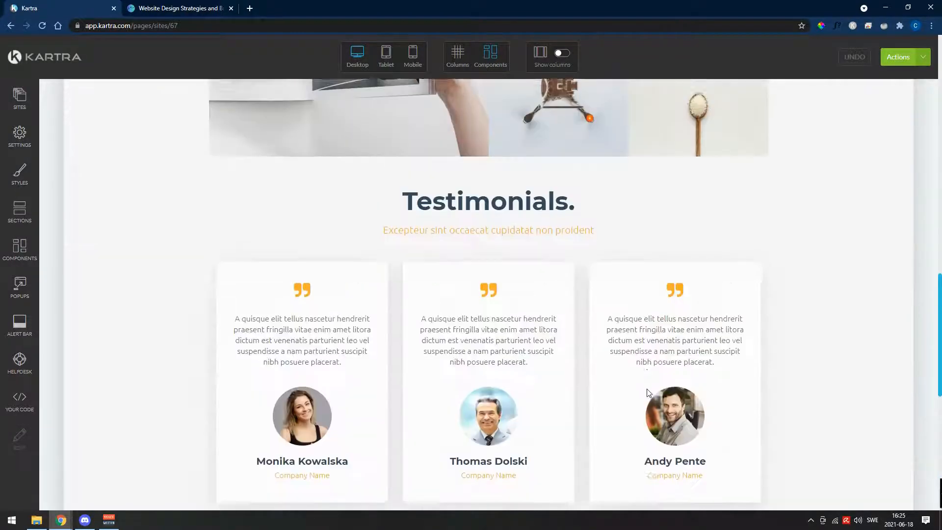
scroll(646, 391, up, 10)
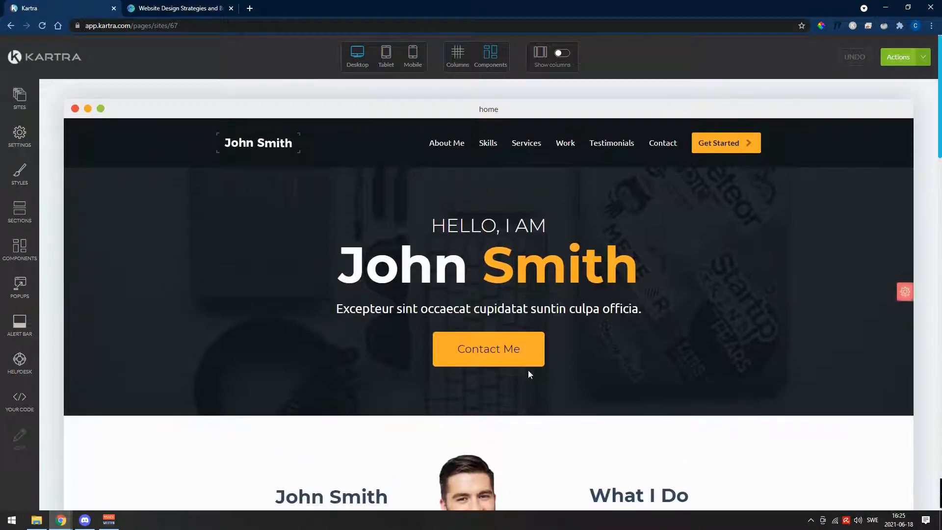
click(900, 58)
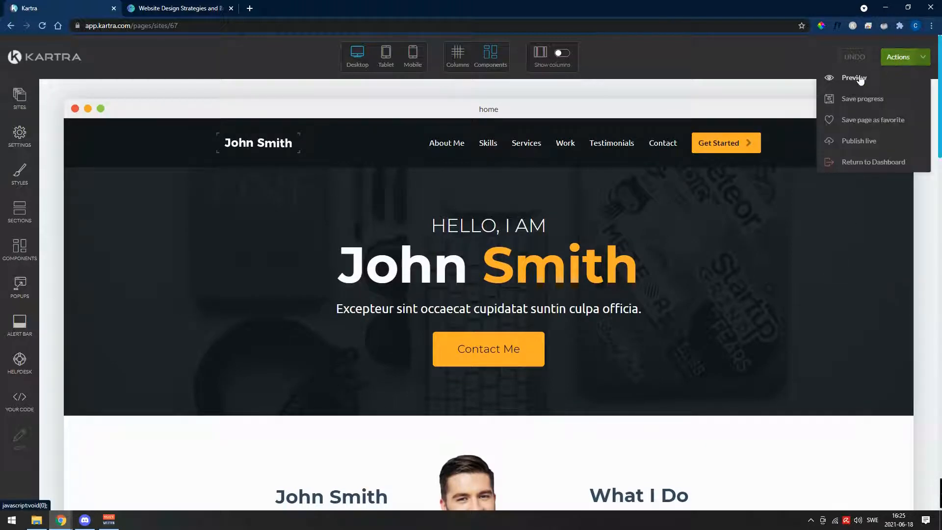
click(830, 77)
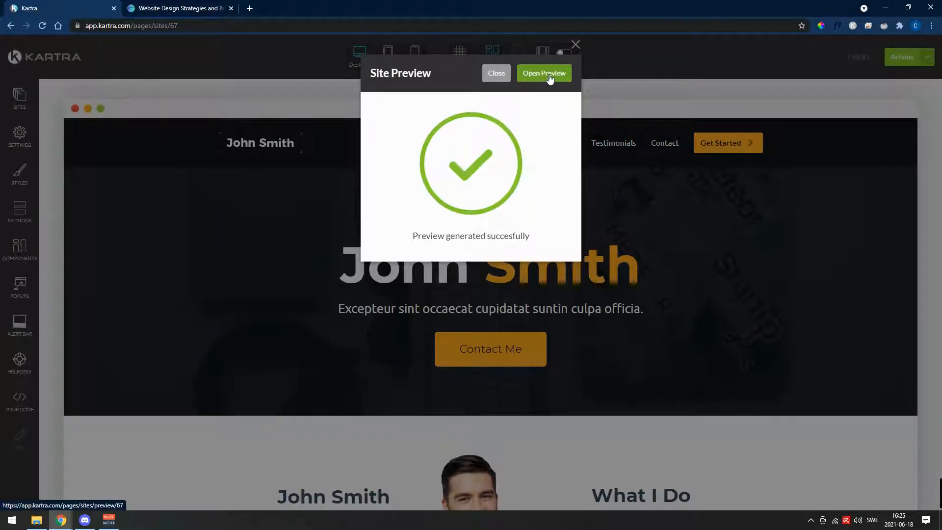
click(549, 78)
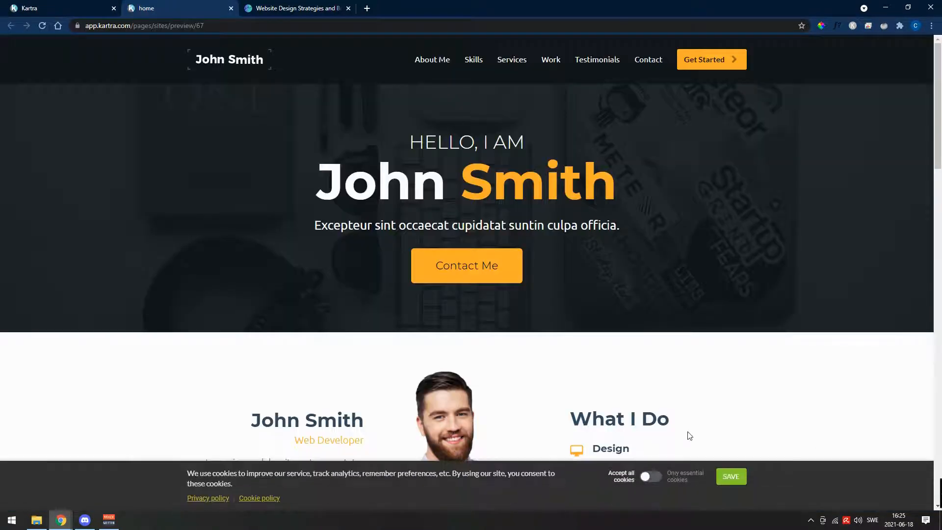
click(730, 476)
Step: Review the previewed page from the header down to the contact section and close the preview
scroll(752, 357, down, 15)
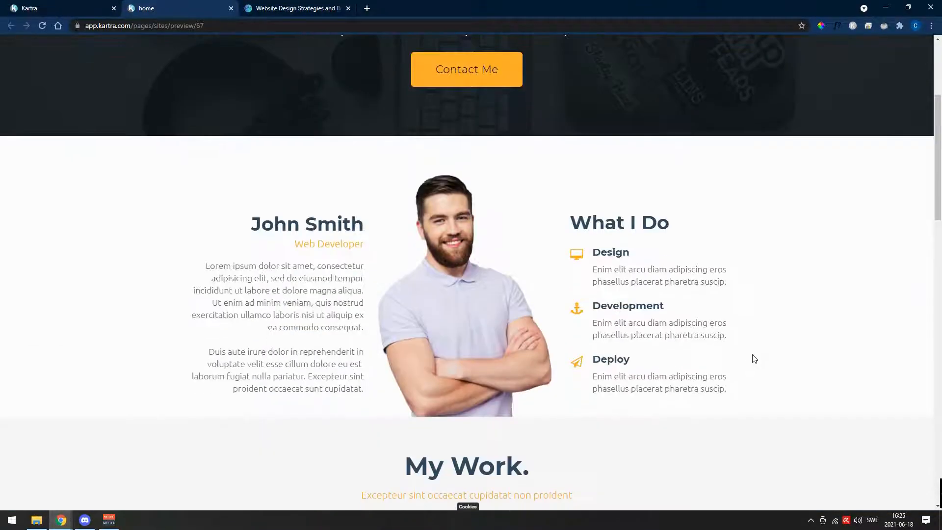
scroll(754, 359, down, 8)
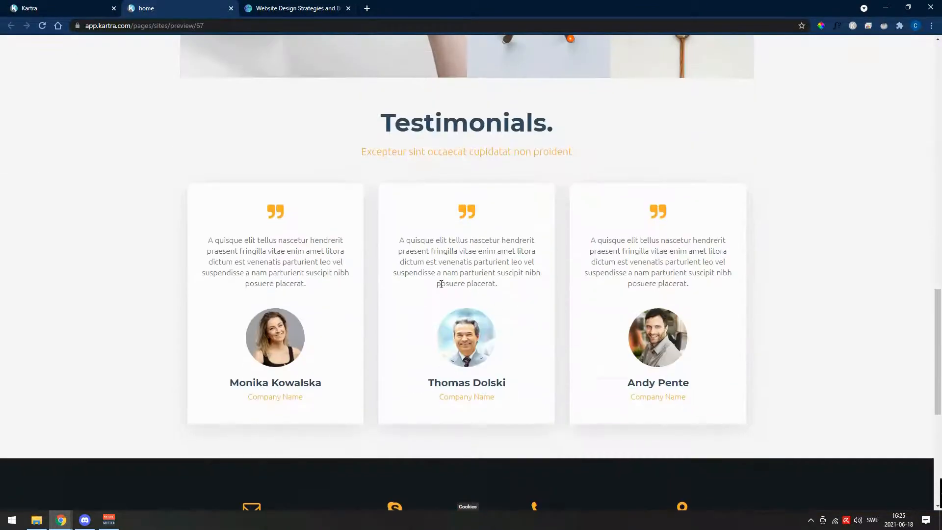
scroll(467, 372, up, 15)
scroll(468, 376, down, 10)
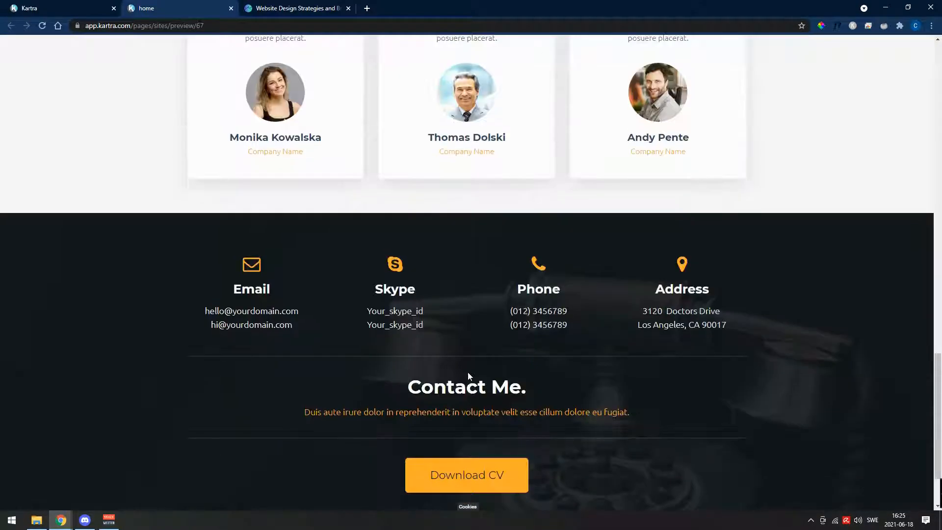
scroll(468, 376, up, 15)
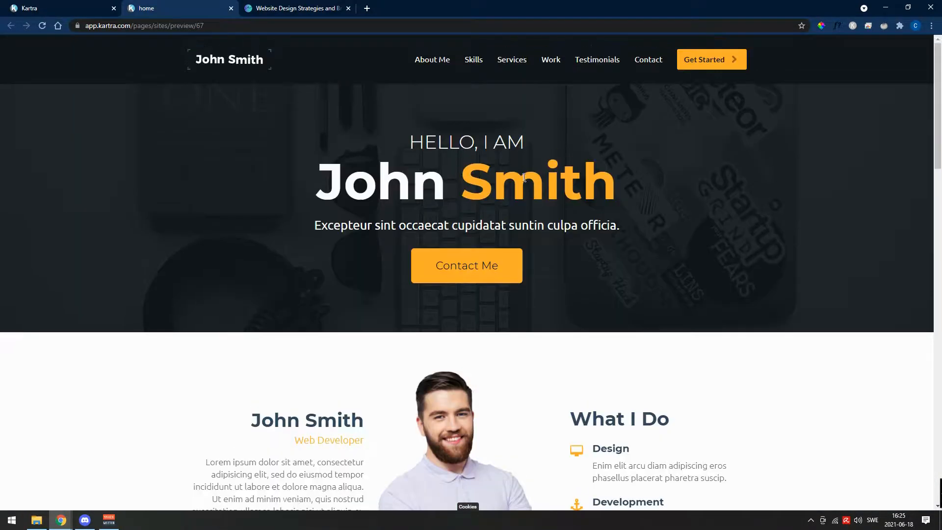
click(231, 8)
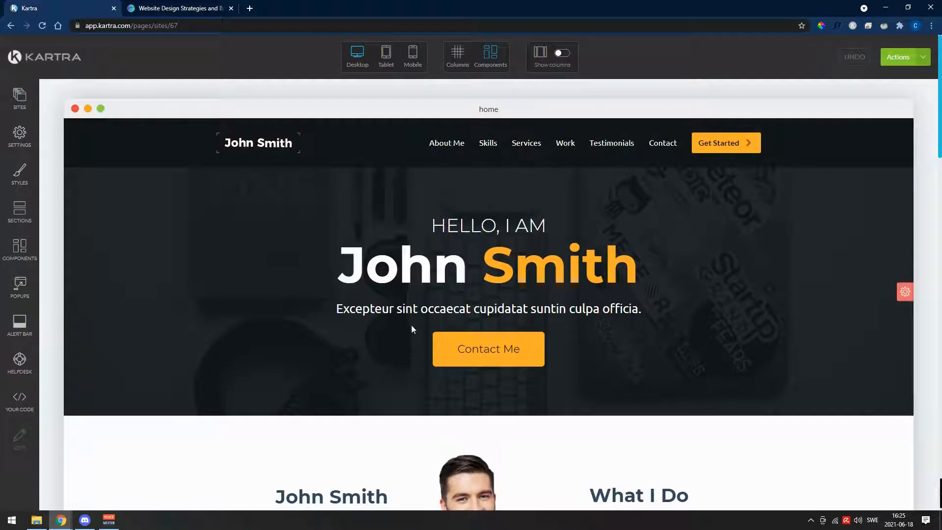
mouse_move(543, 352)
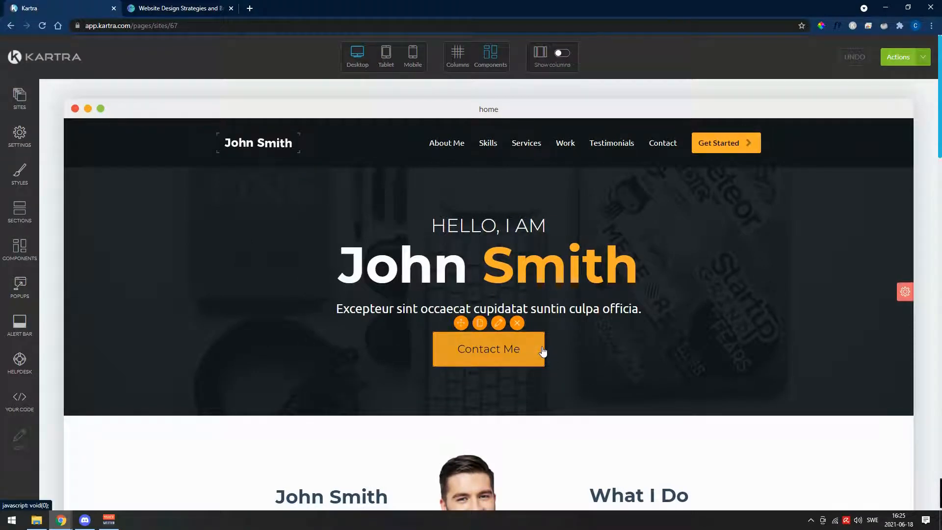
mouse_move(554, 266)
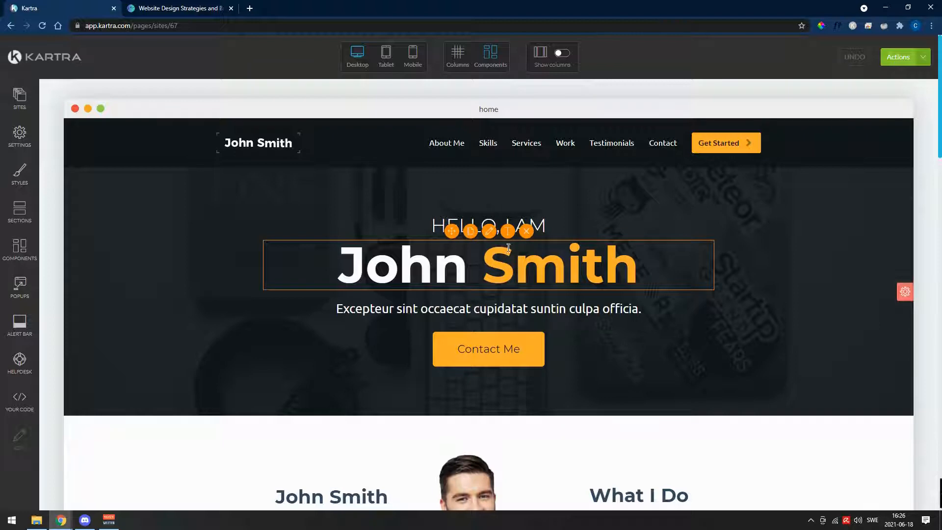
Step: Replace the name in the hero headline with the text "Welcome To MY Page"
click(508, 232)
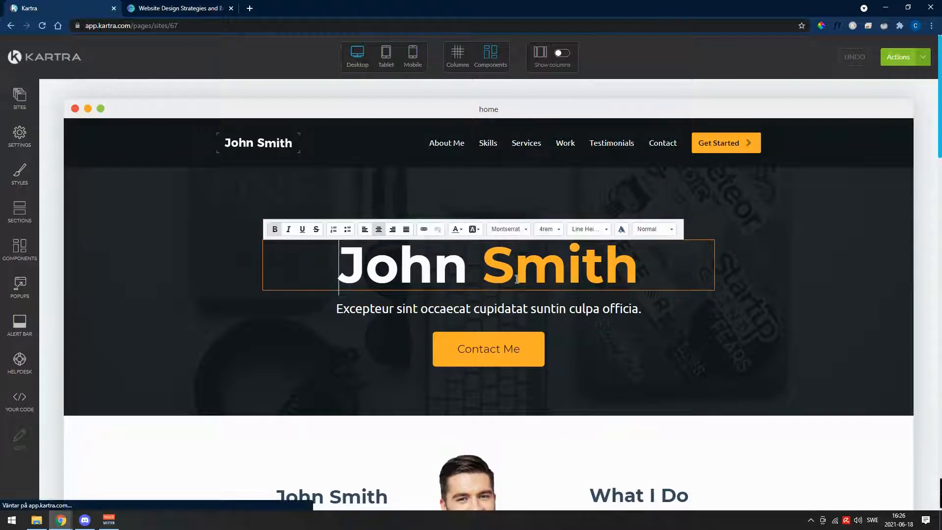
double_click(395, 269)
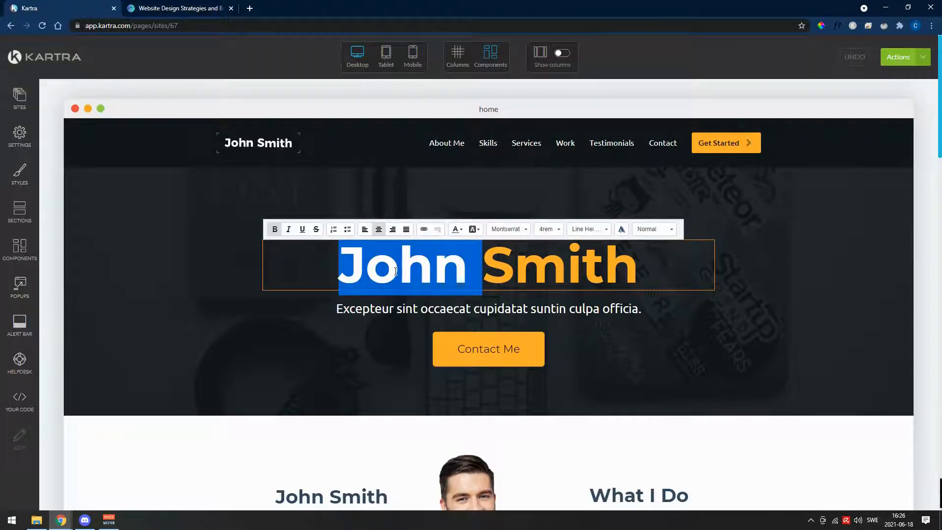
text(Welcome )
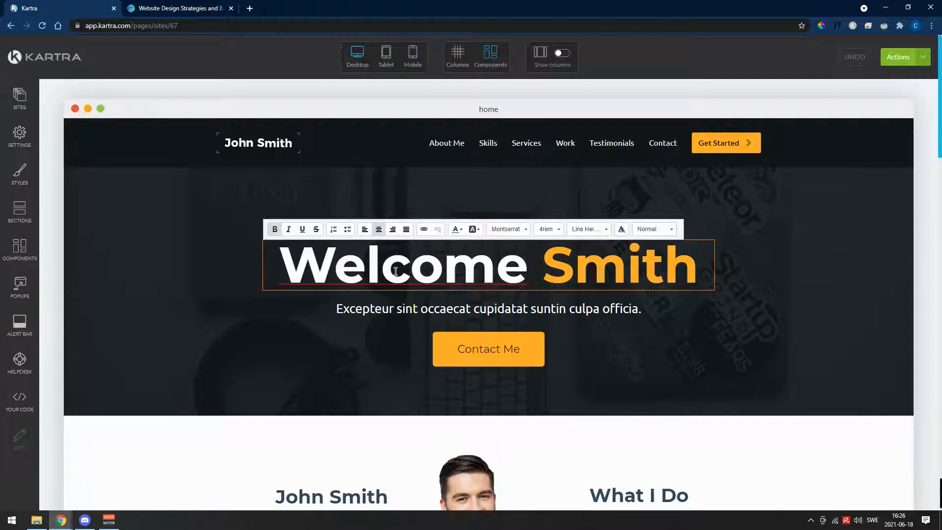
text(To my)
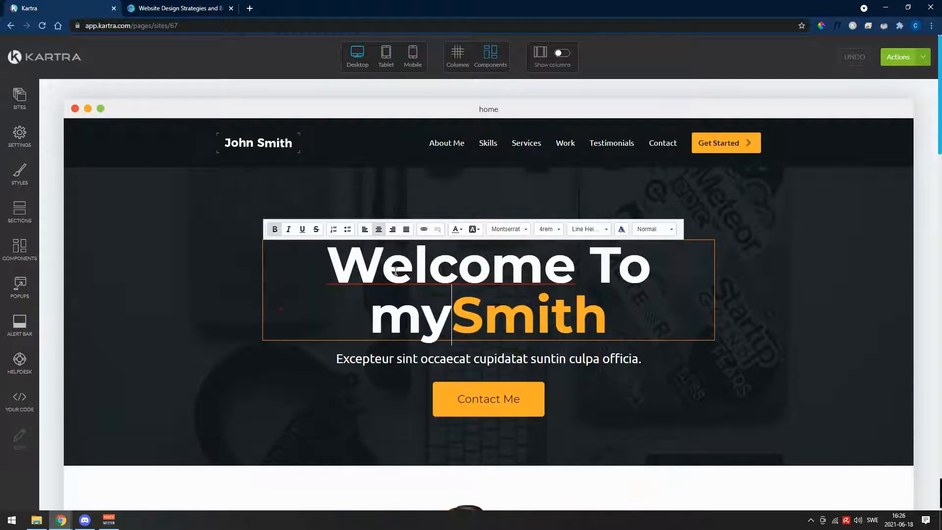
key(BackSpace)
key(BackSpace)
key(BackSpace)
text(MY P)
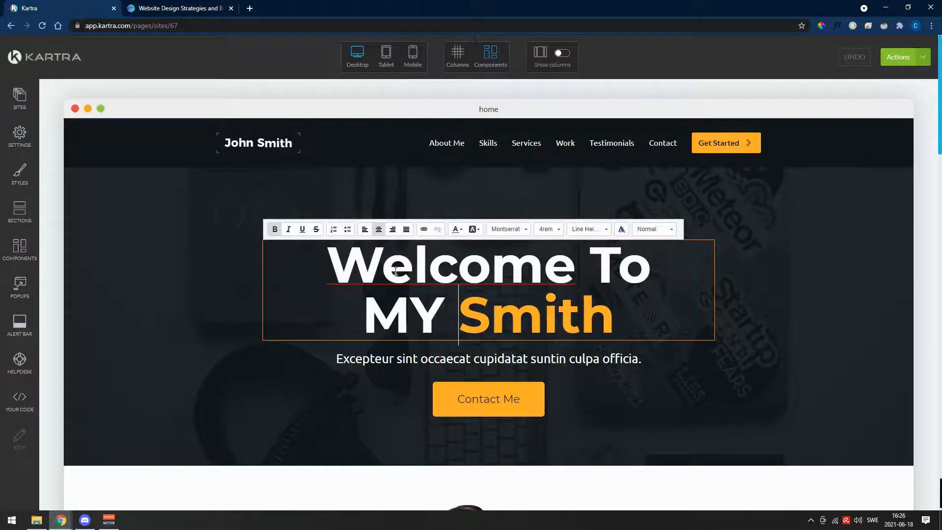
text(age)
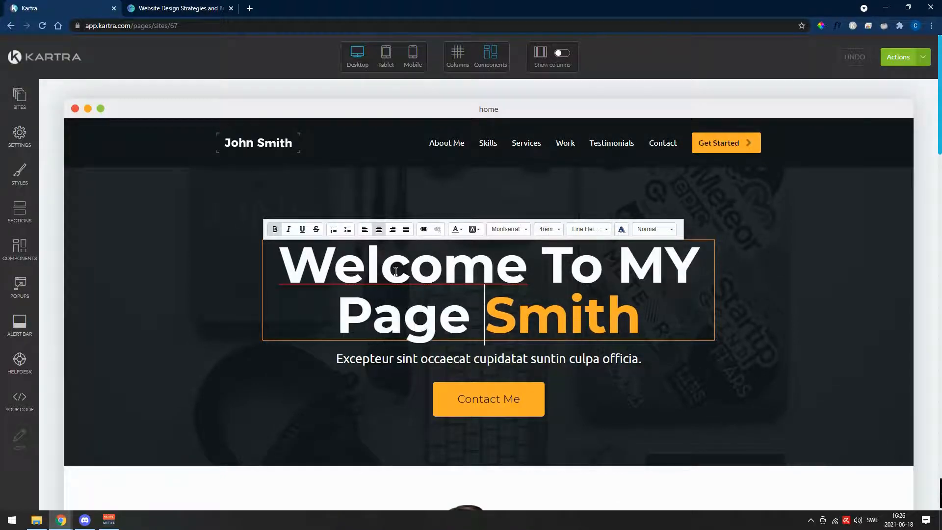
key(shift+End)
key(BackSpace)
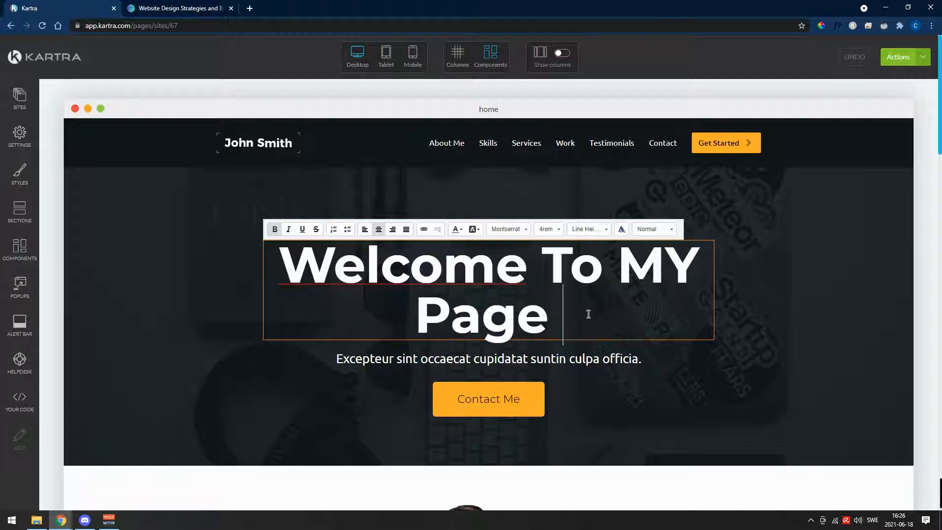
click(690, 401)
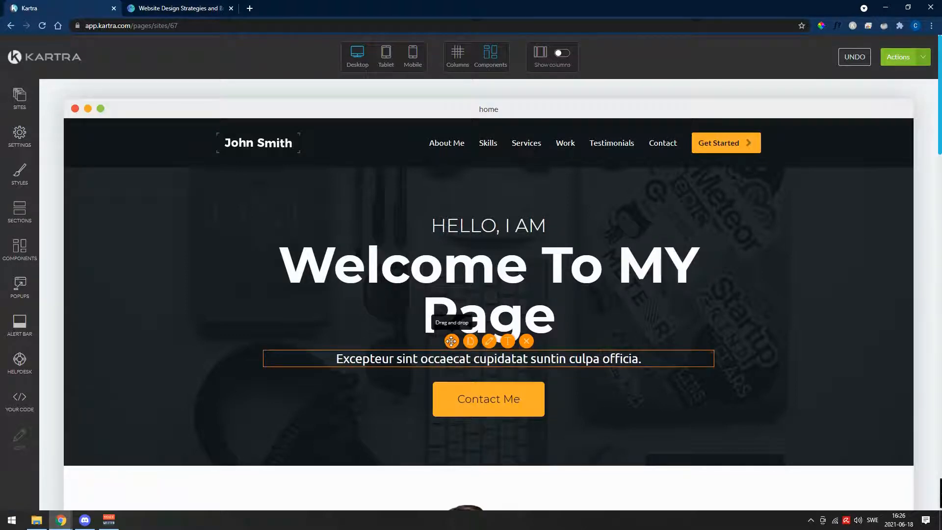
Step: Move the hero subtitle text below the Contact Me button
drag(452, 341, 414, 410)
drag(451, 341, 564, 419)
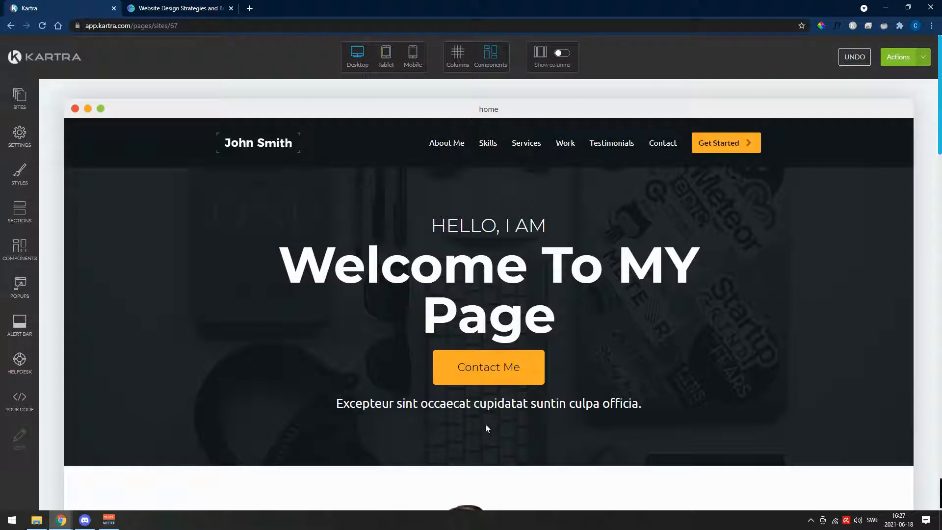
Step: Try the Medium size on the hero's Contact Me button and finally apply the Large size
mouse_move(506, 370)
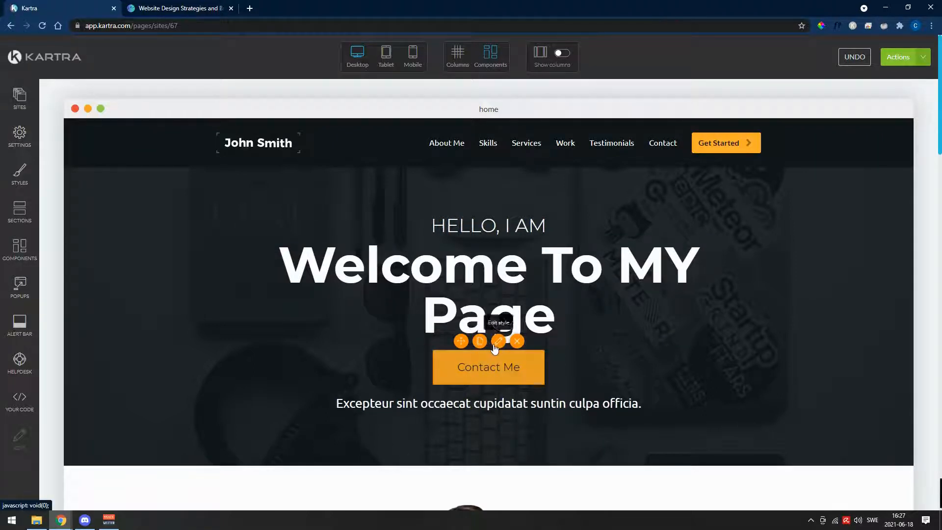
click(497, 343)
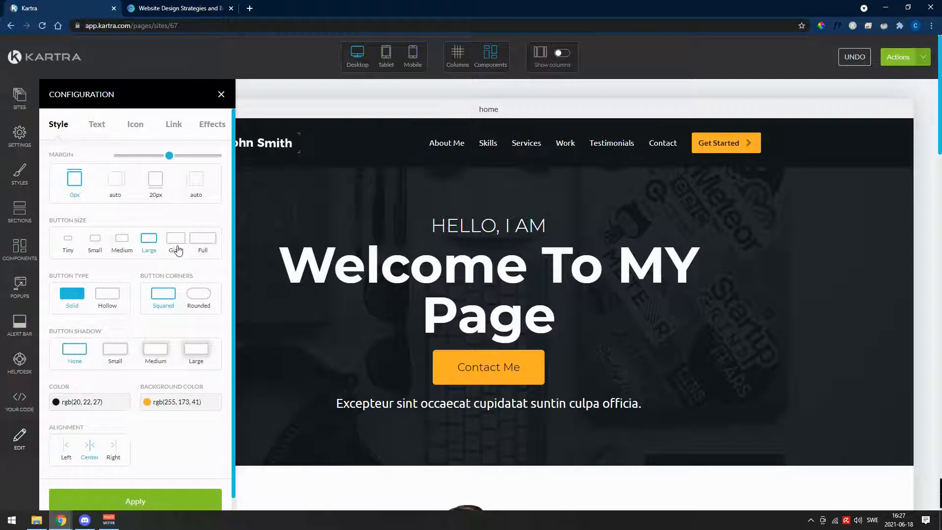
click(124, 240)
click(98, 242)
click(149, 242)
click(149, 241)
click(121, 245)
scroll(135, 393, down, 1)
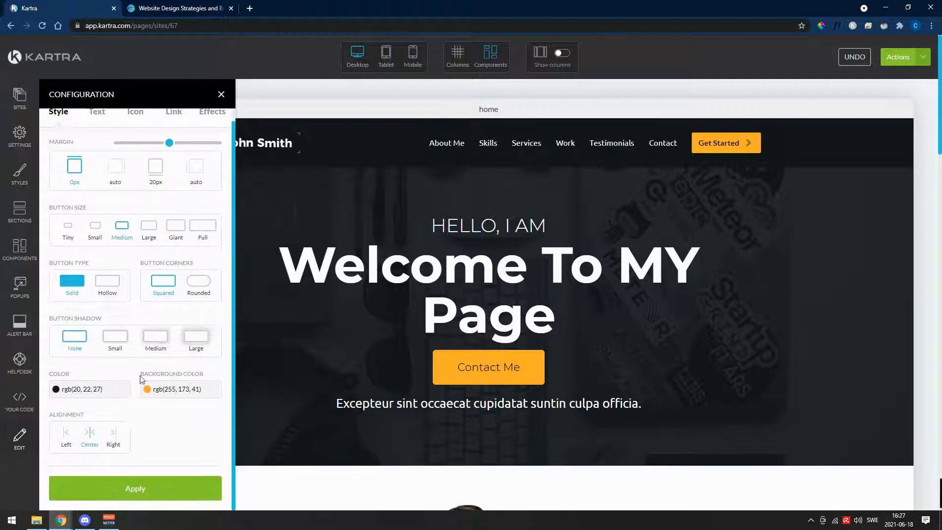
click(145, 487)
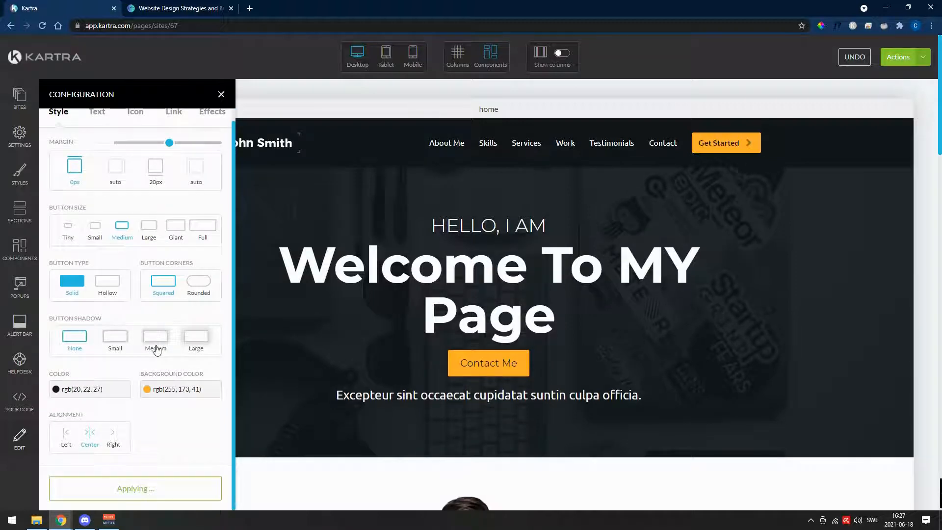
scroll(156, 343, up, 1)
click(148, 241)
scroll(167, 329, down, 1)
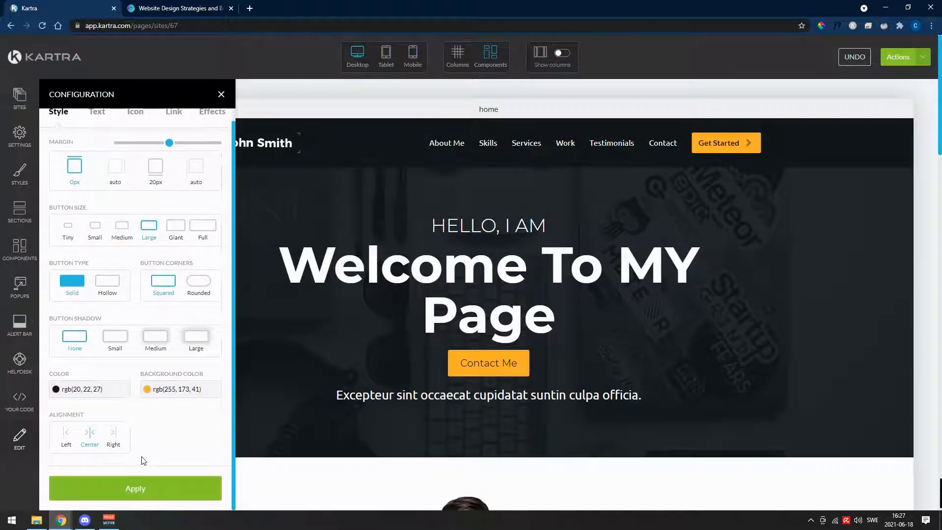
click(170, 488)
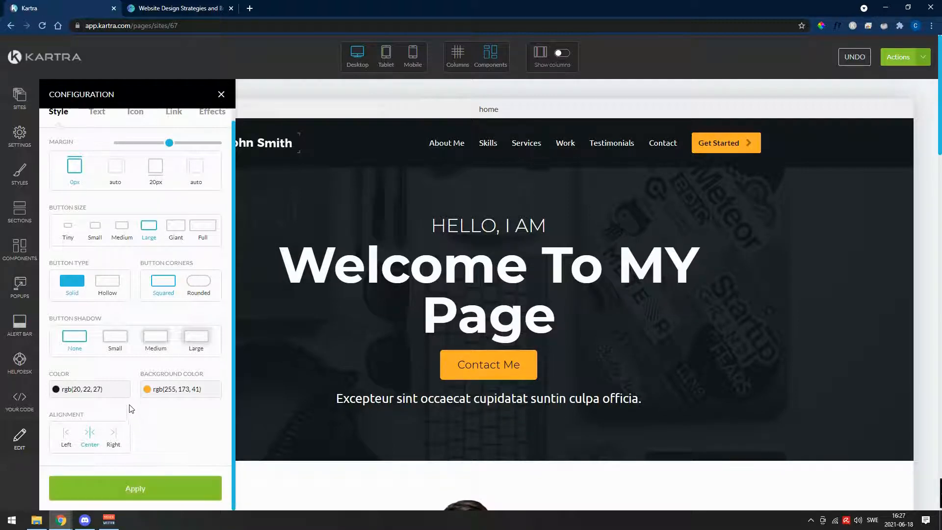
Step: Try the Hollow type on the Contact Me button and restore the Solid type
scroll(132, 412, up, 1)
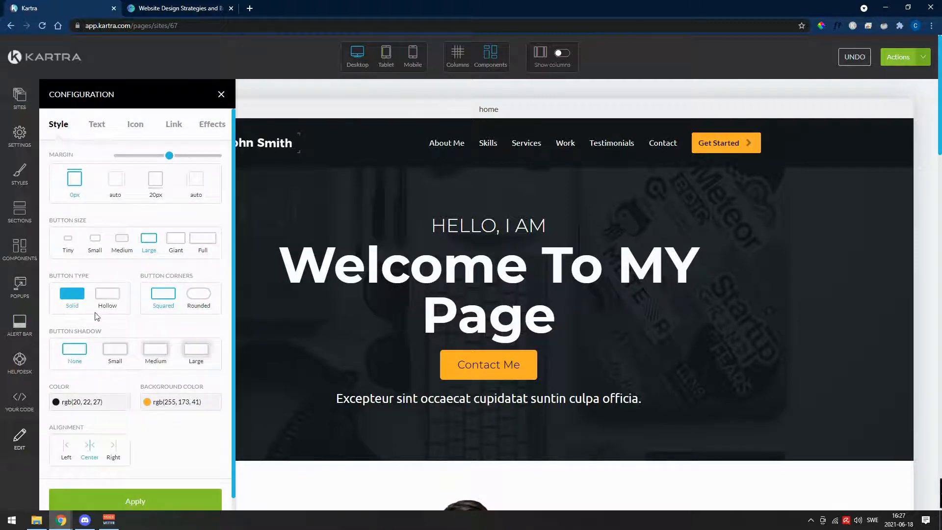
click(108, 299)
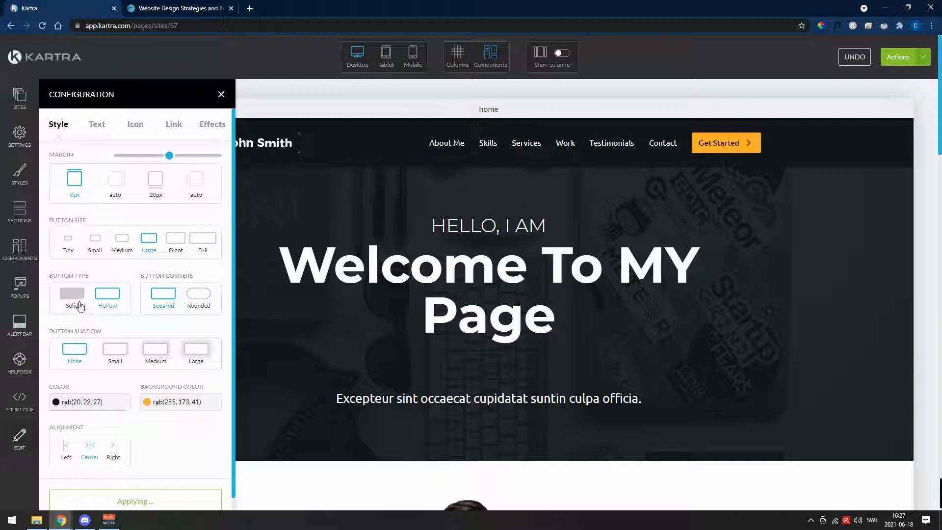
click(79, 301)
click(148, 498)
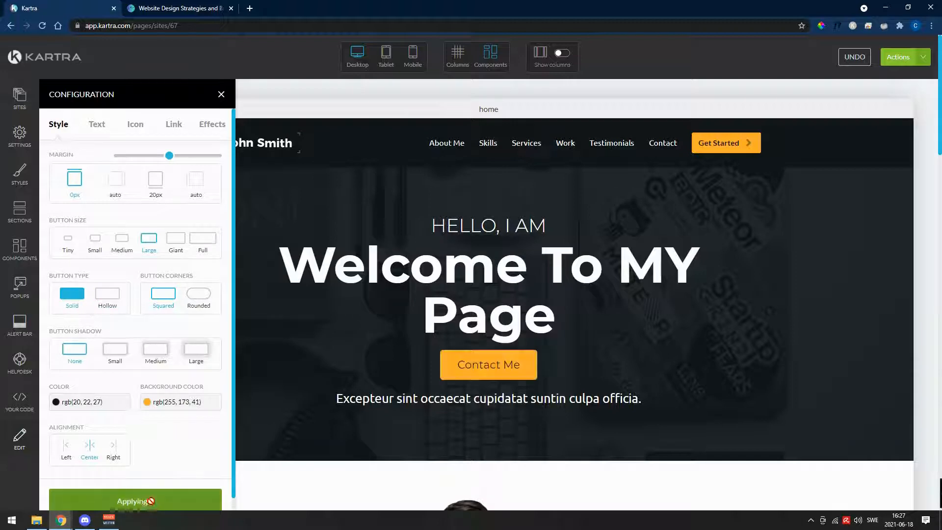
Step: Change the Contact Me button's background color to yellow, rgb(238, 255, 41), and apply it
click(164, 403)
drag(308, 372, 310, 372)
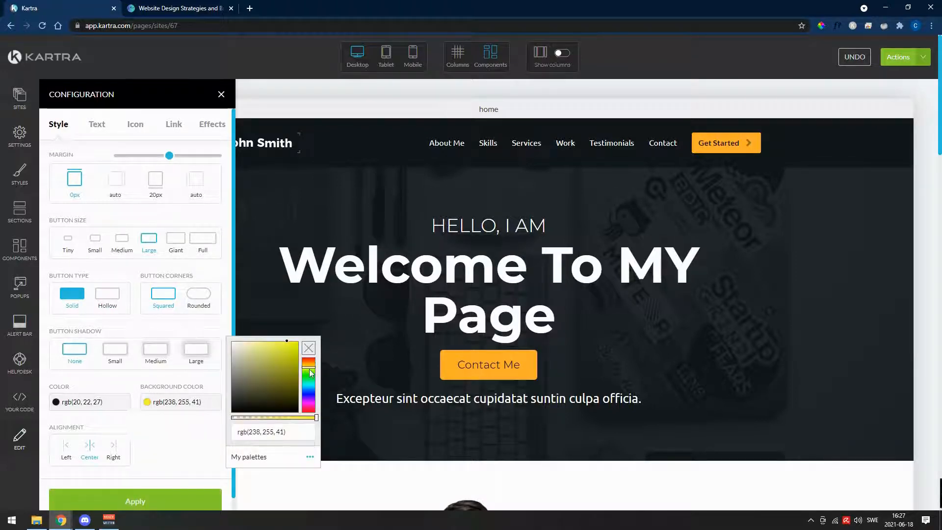
click(192, 443)
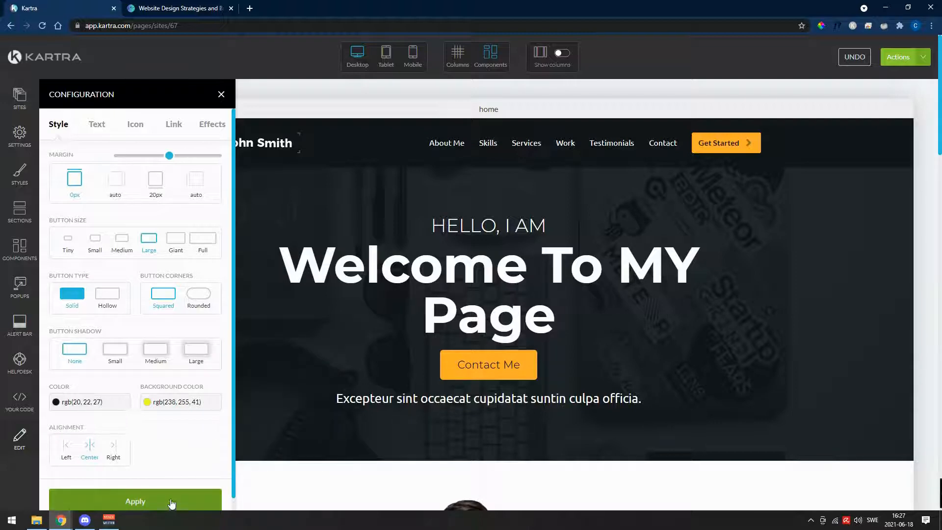
click(171, 502)
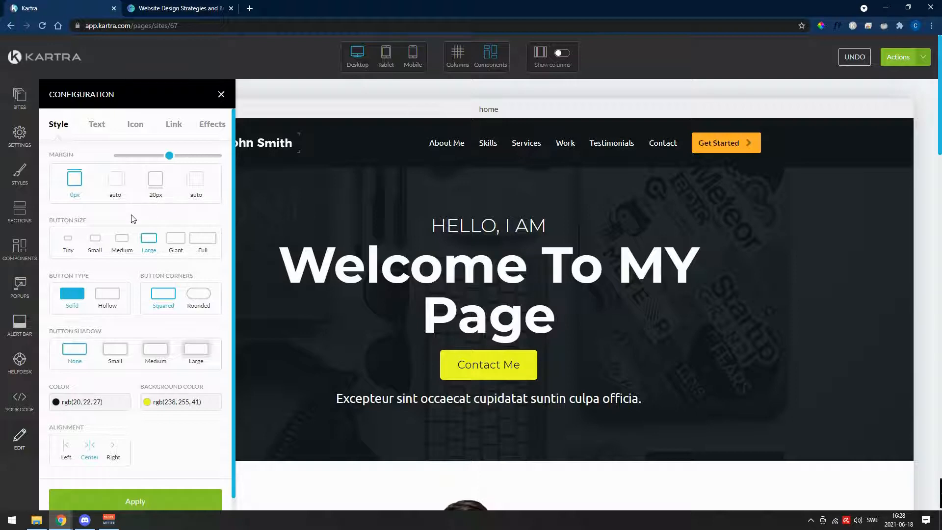
Step: Look through the Contact Me button's text, icon and link options and close its configuration
click(97, 125)
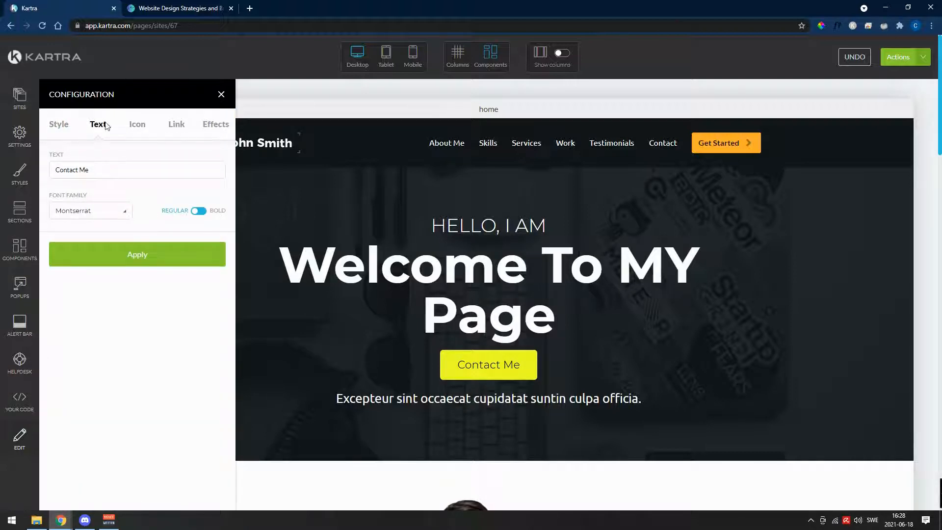
click(141, 128)
click(175, 128)
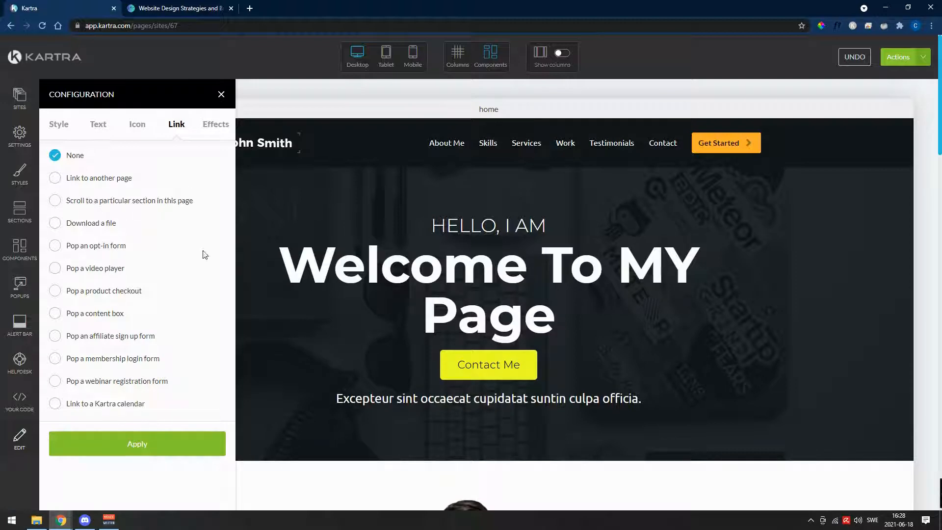
click(100, 129)
click(201, 253)
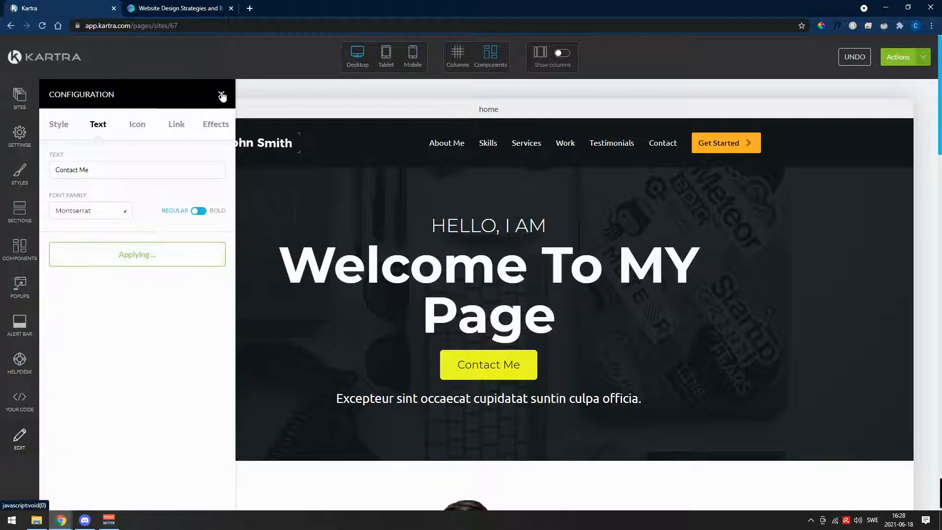
click(221, 95)
Step: Review the page layout in the desktop, tablet and mobile views and return to the desktop view
scroll(344, 279, down, 10)
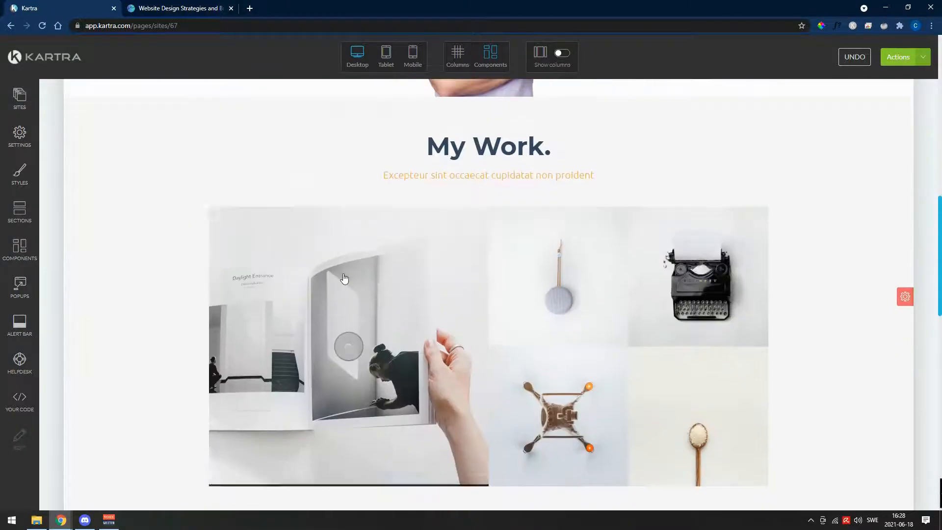
scroll(345, 279, up, 10)
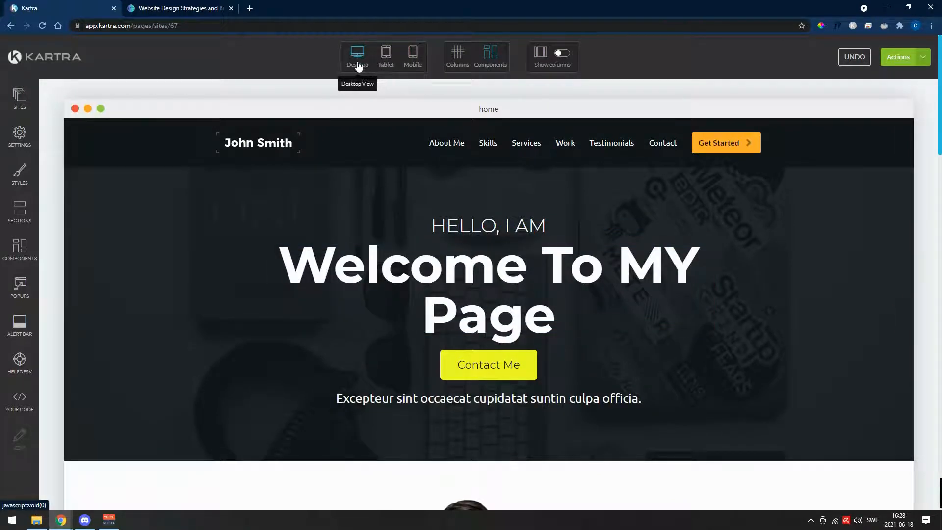
click(385, 56)
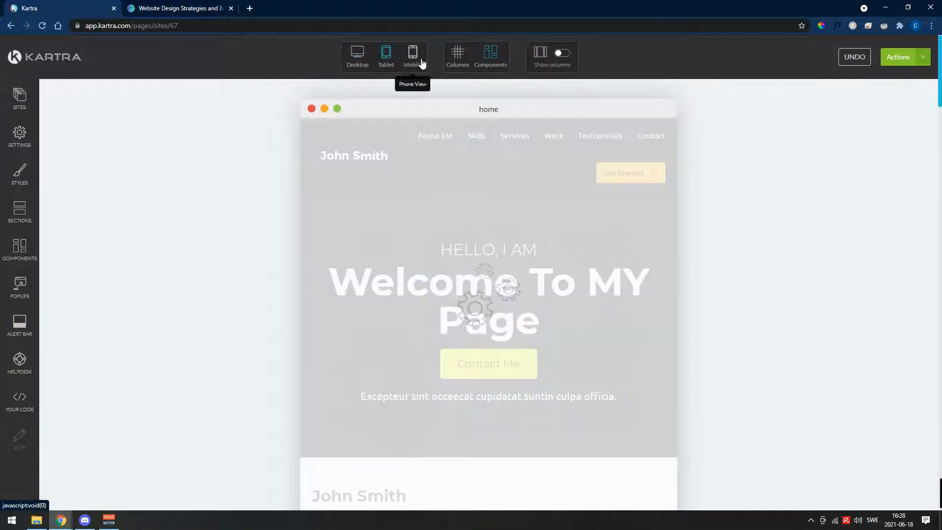
click(421, 62)
scroll(479, 331, down, 10)
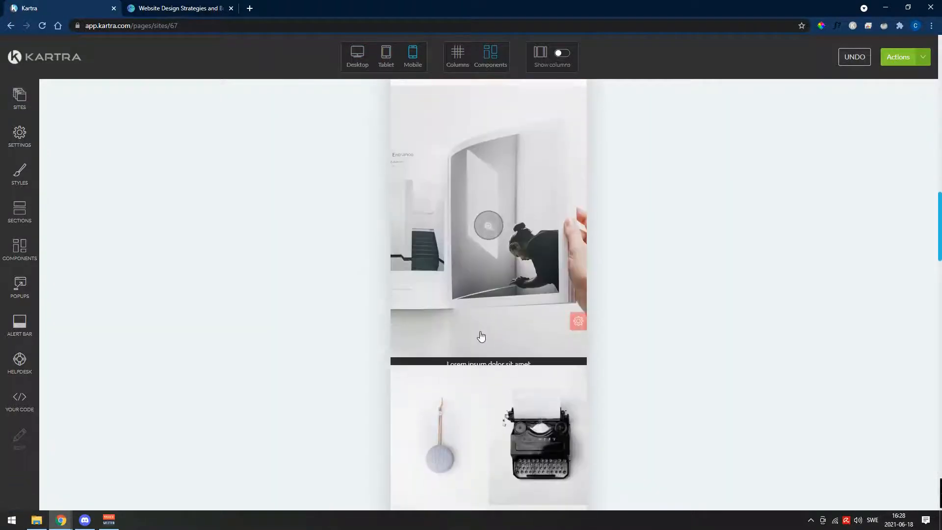
scroll(480, 336, down, 20)
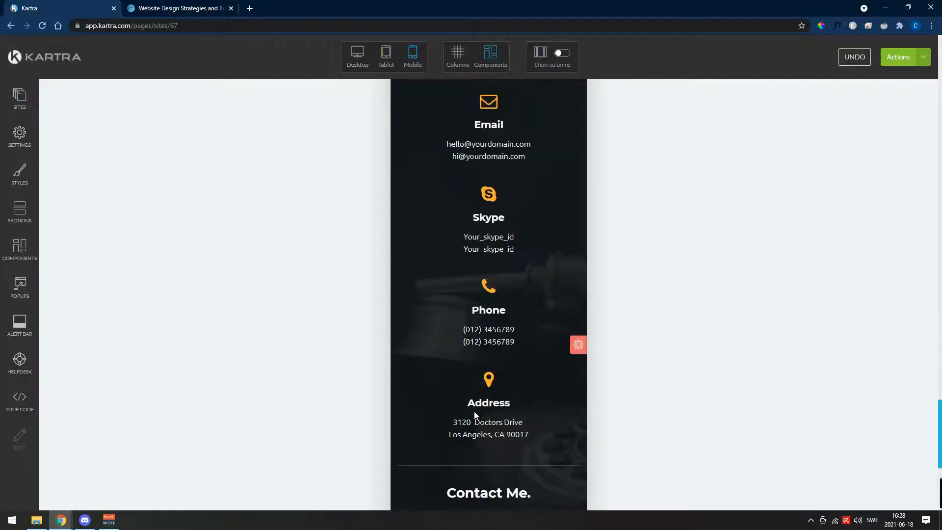
scroll(474, 412, down, 5)
scroll(473, 412, up, 20)
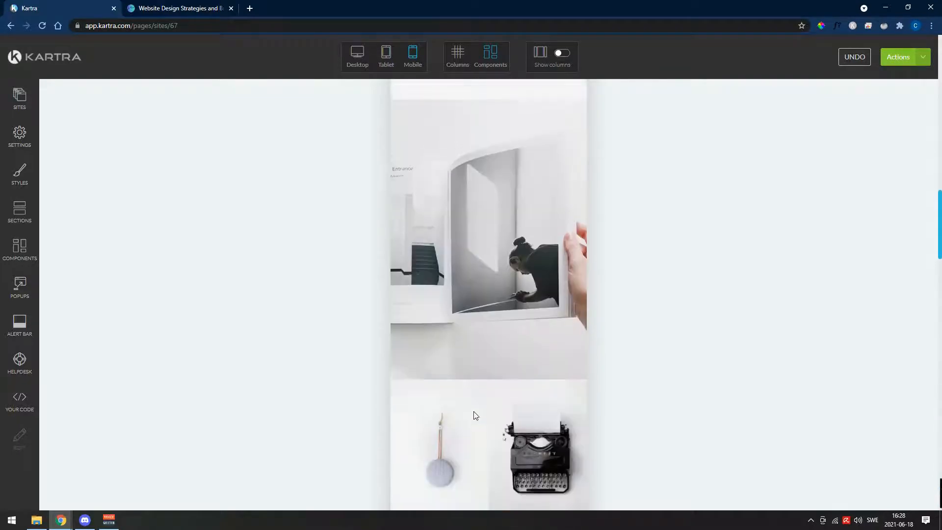
scroll(474, 416, up, 15)
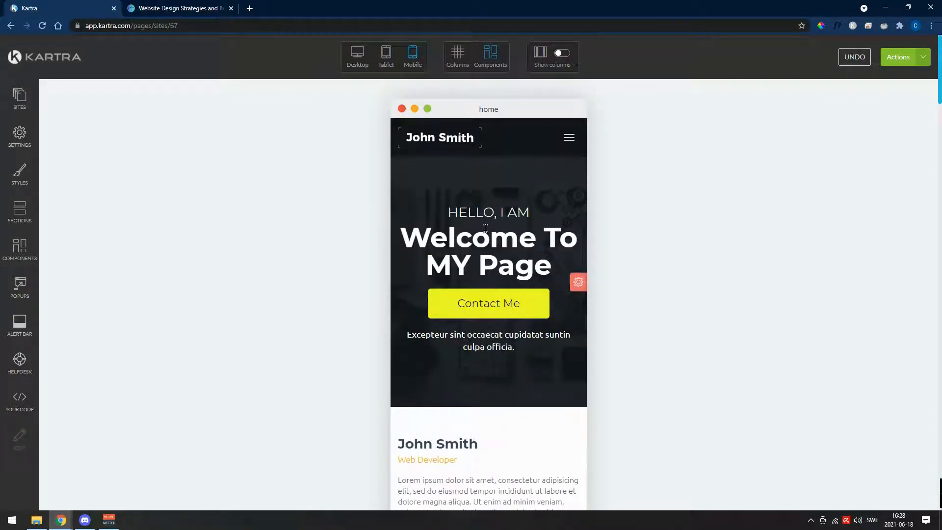
click(357, 57)
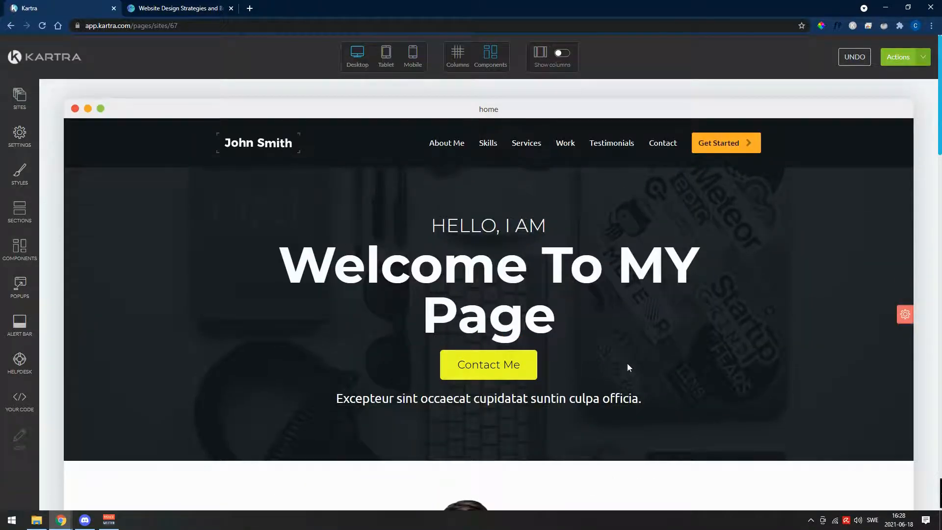
Step: Switch the builder to column mode and bring up the editing controls of the hero text column
scroll(632, 324, down, 4)
scroll(632, 324, up, 4)
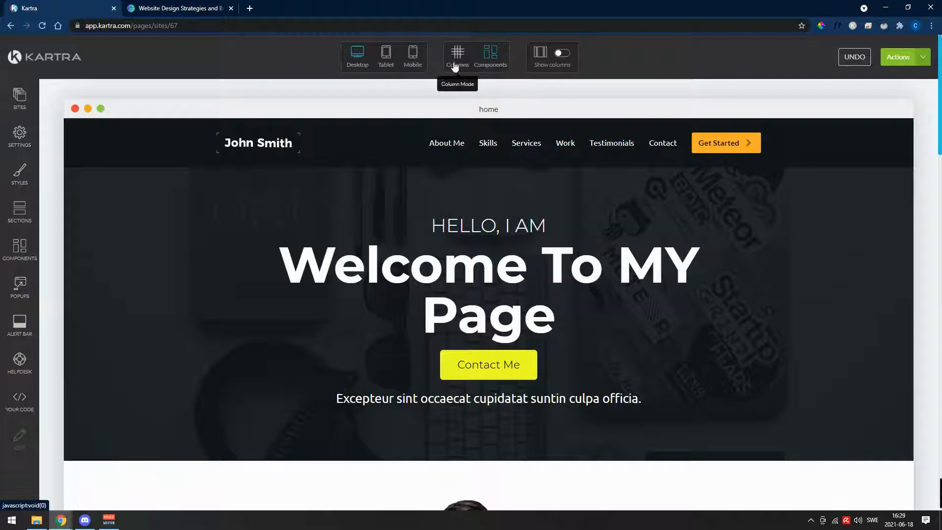
scroll(474, 348, down, 1)
scroll(474, 348, up, 1)
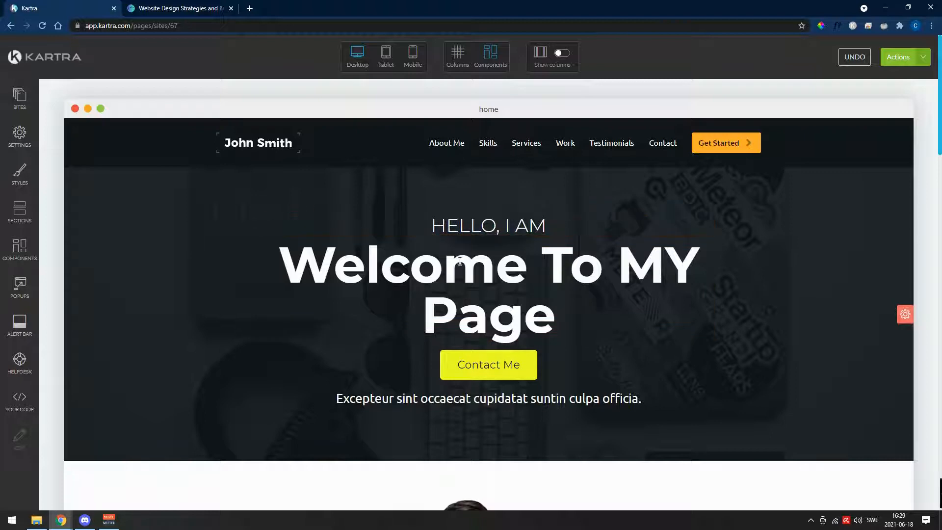
mouse_move(462, 266)
click(457, 54)
mouse_move(237, 255)
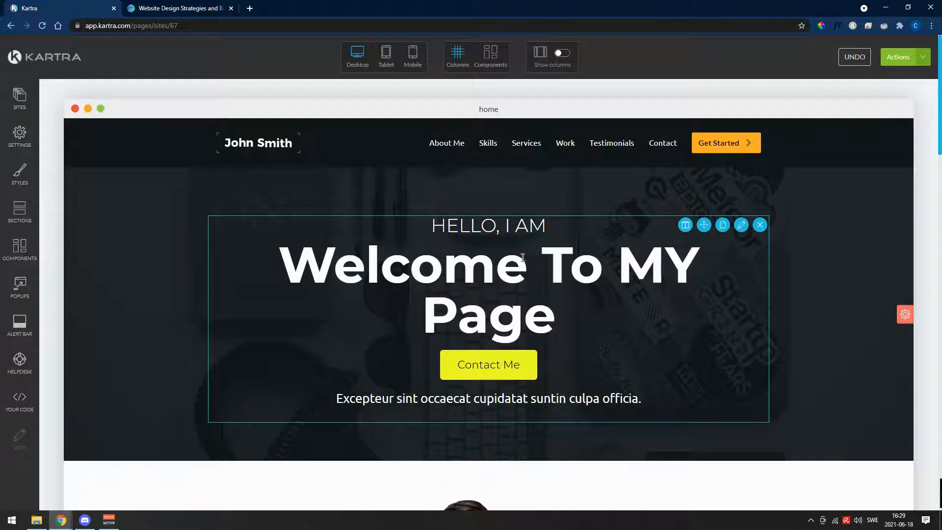
Step: Look at the hero text column's style configuration and close it without changes
mouse_move(685, 274)
click(740, 227)
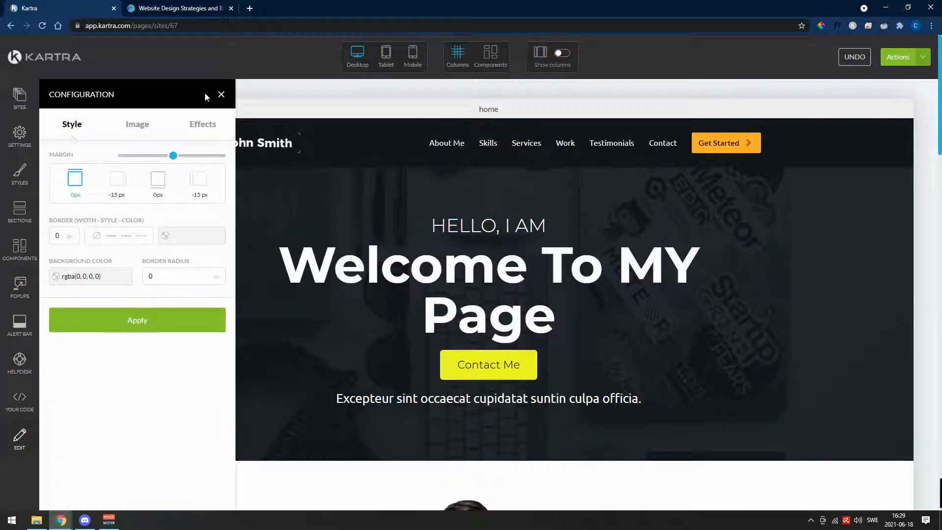
click(221, 94)
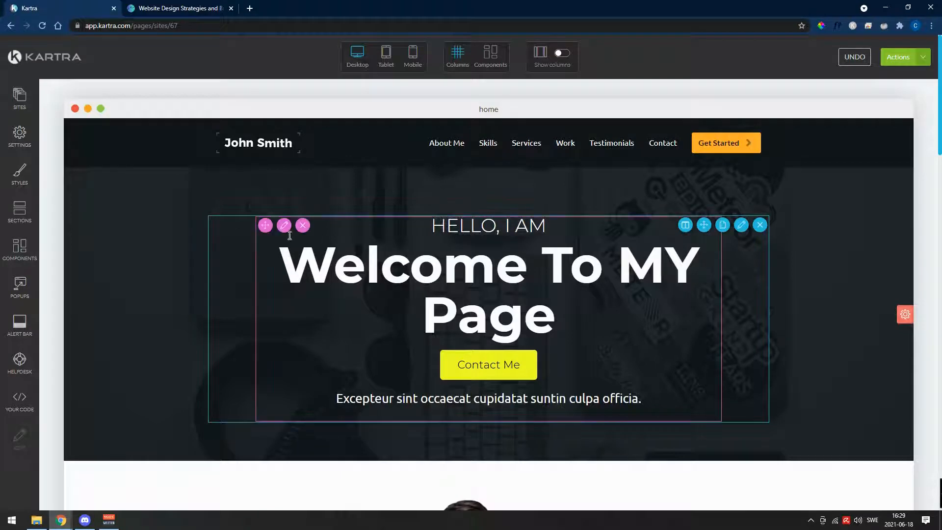
Step: Move the portrait photo column in front of the biography text column in the section below the hero
scroll(466, 326, down, 7)
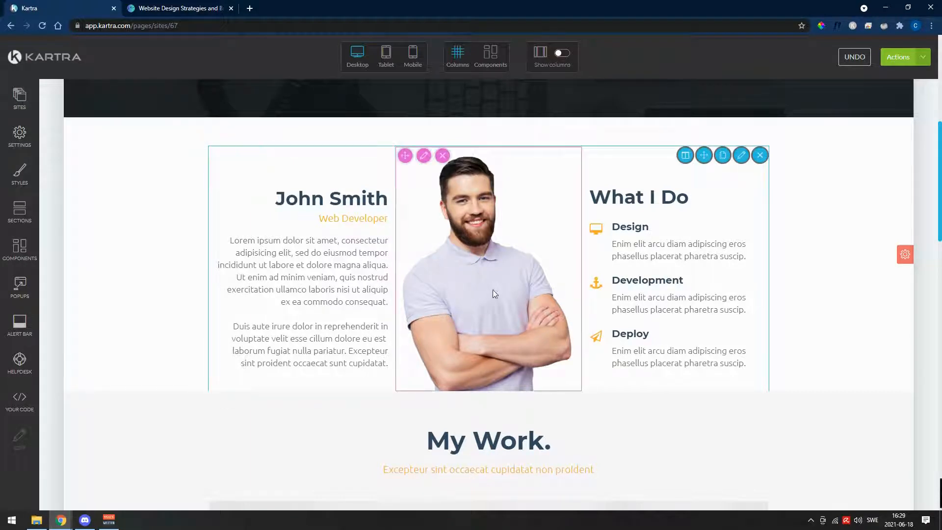
drag(405, 155, 210, 165)
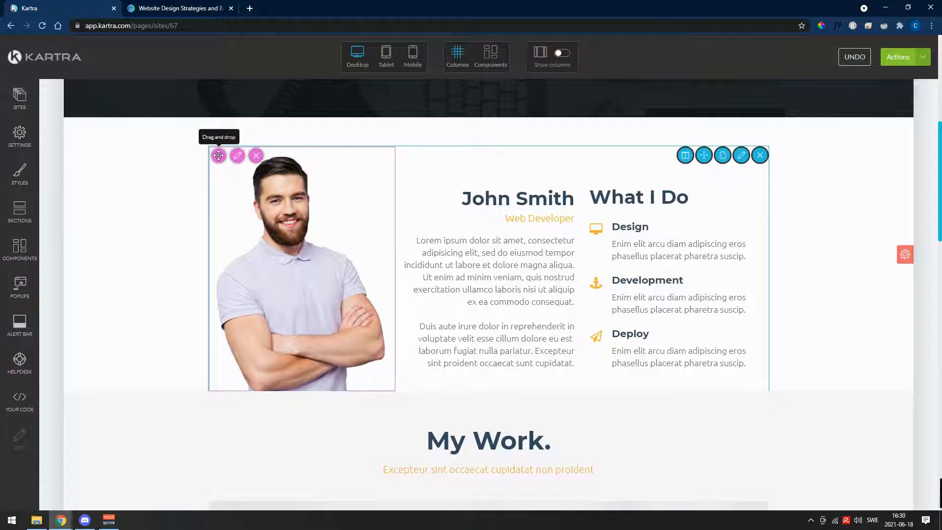
drag(219, 155, 577, 157)
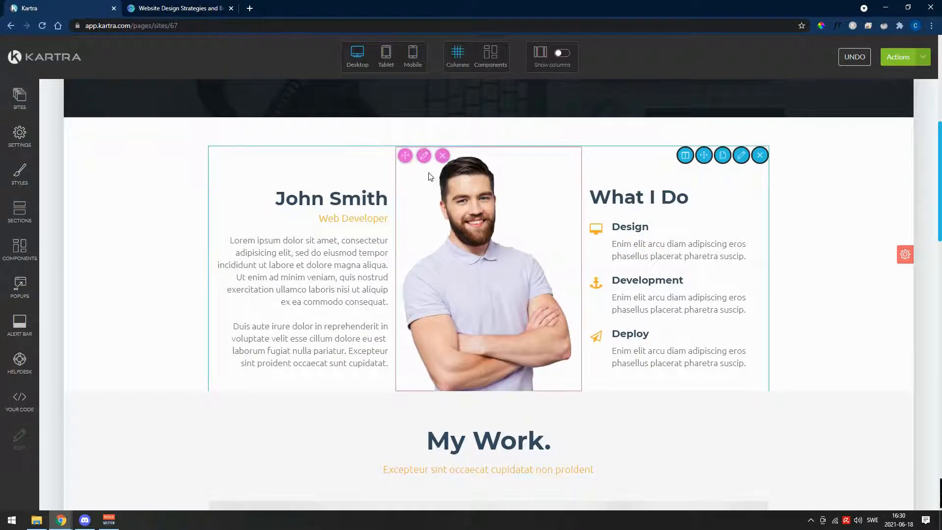
drag(406, 156, 219, 156)
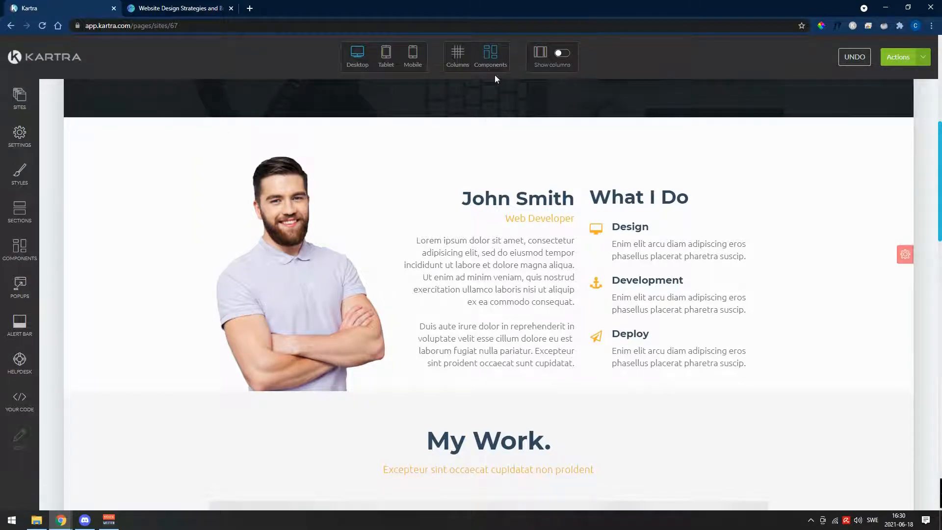
Step: Look at the portrait photo's image options in component mode, close them and review the page down to the testimonials
mouse_move(280, 190)
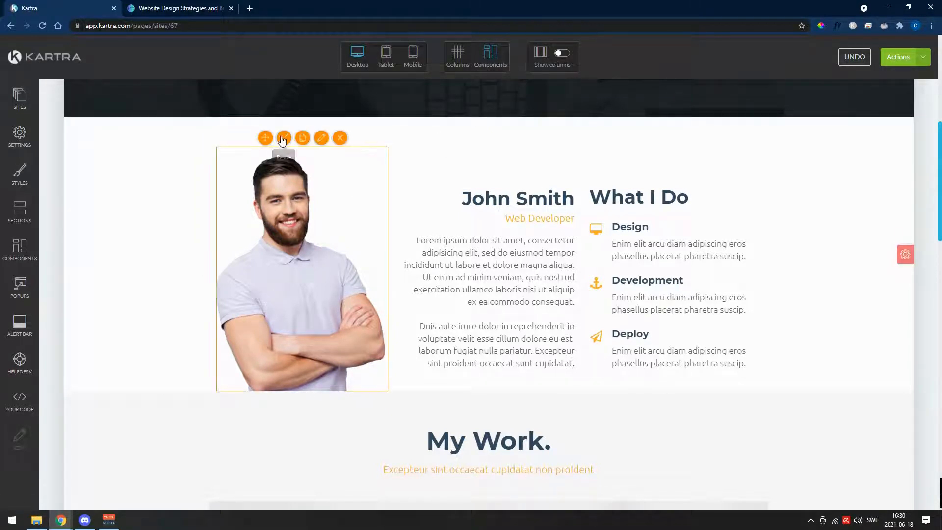
click(322, 138)
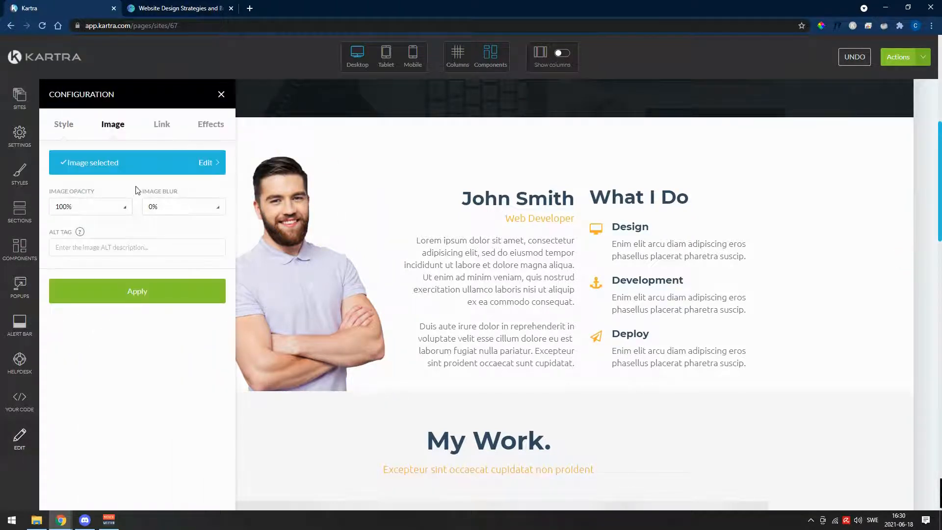
click(219, 96)
scroll(768, 270, down, 6)
scroll(617, 342, down, 10)
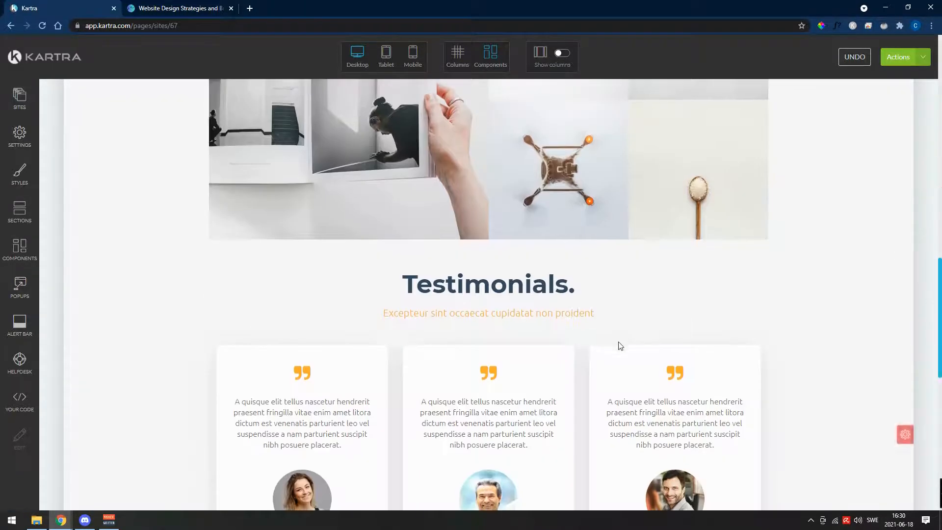
scroll(617, 342, up, 14)
scroll(616, 342, up, 11)
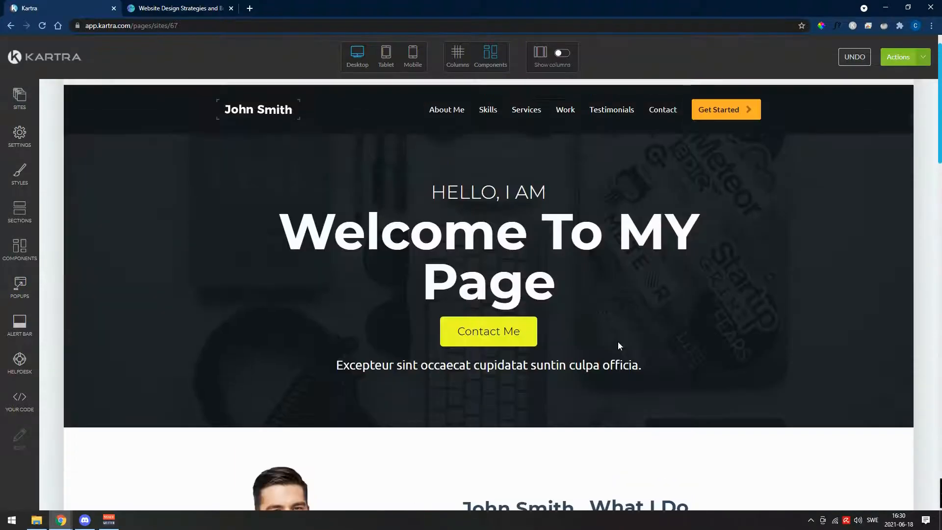
scroll(550, 273, down, 7)
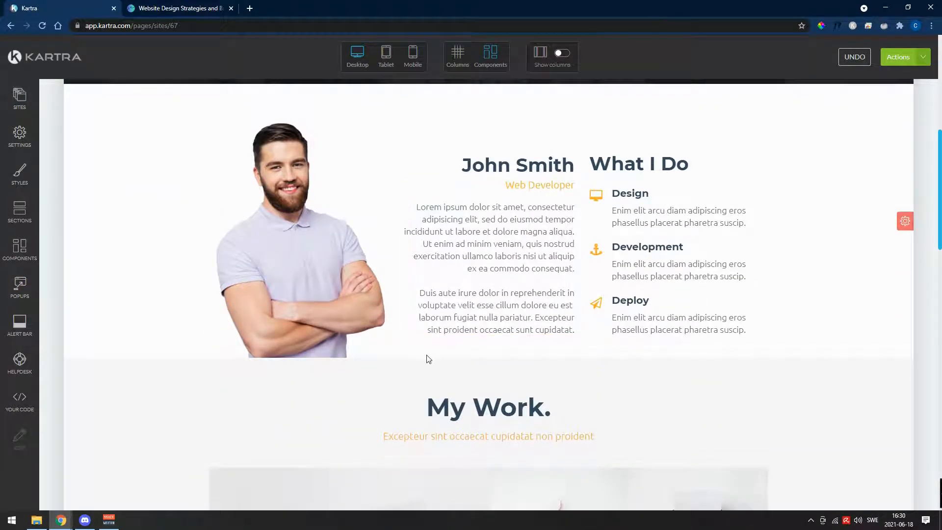
Step: Look through the component template categories and the Accordion designs
click(17, 250)
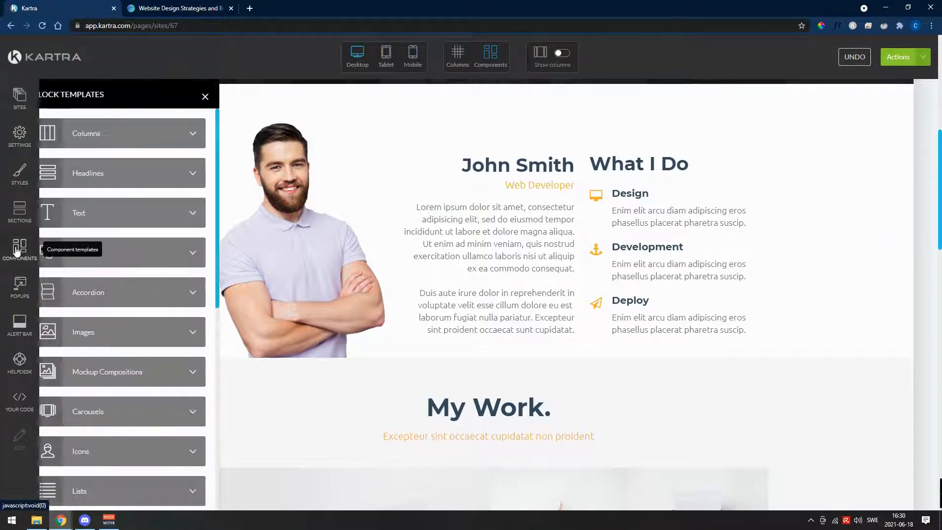
scroll(149, 196, down, 2)
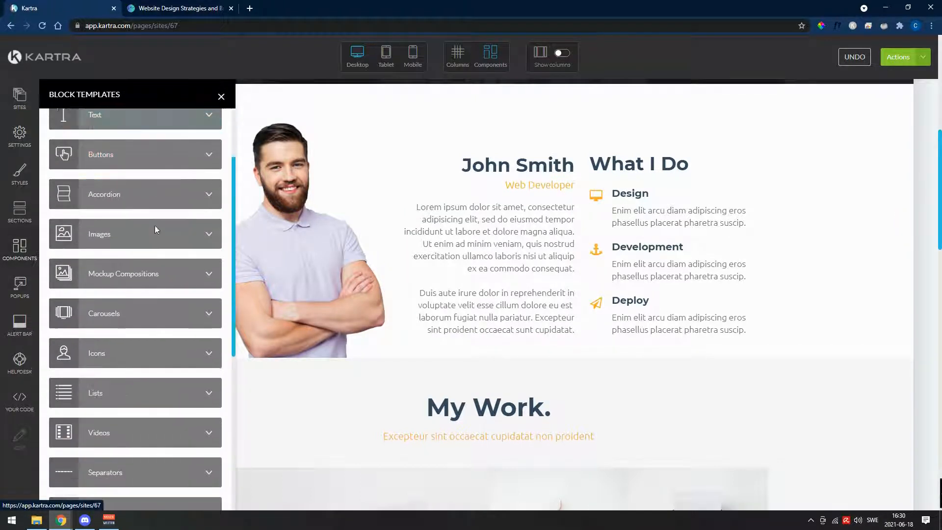
scroll(151, 364, up, 2)
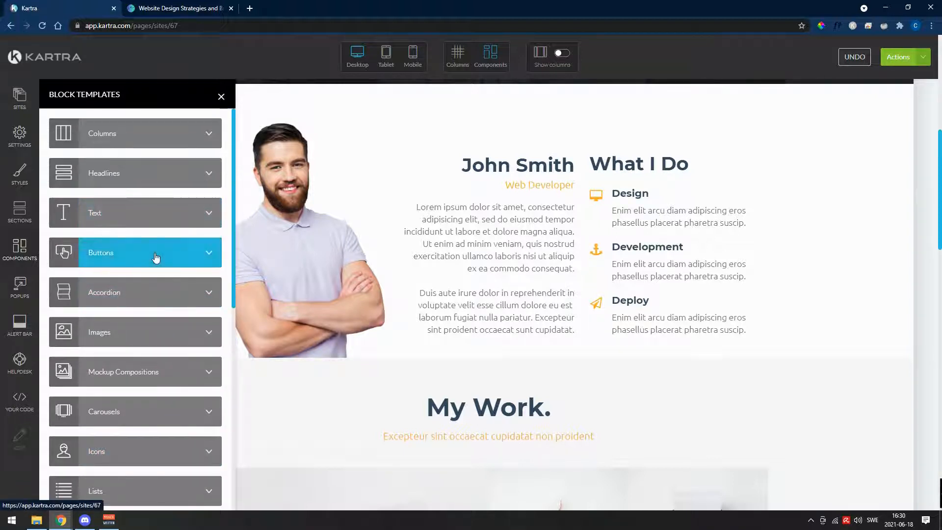
click(150, 290)
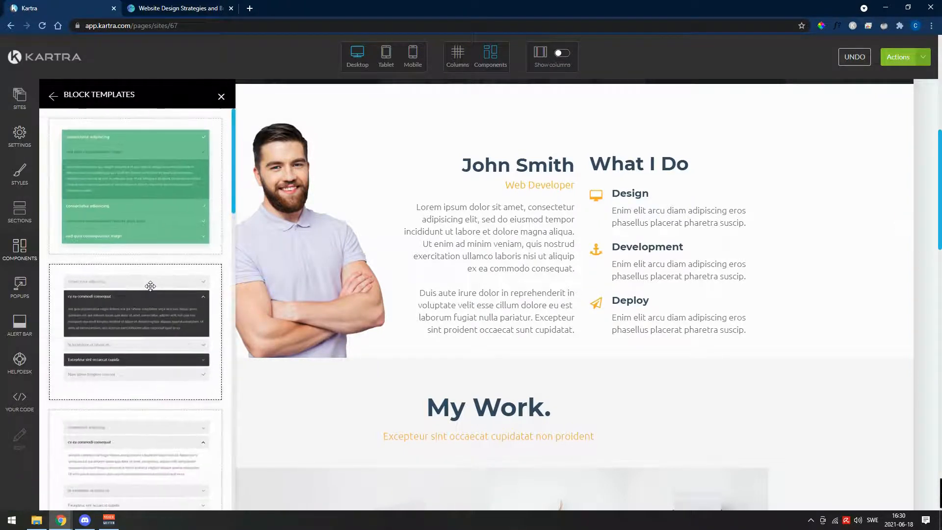
scroll(121, 247, down, 6)
scroll(103, 220, up, 6)
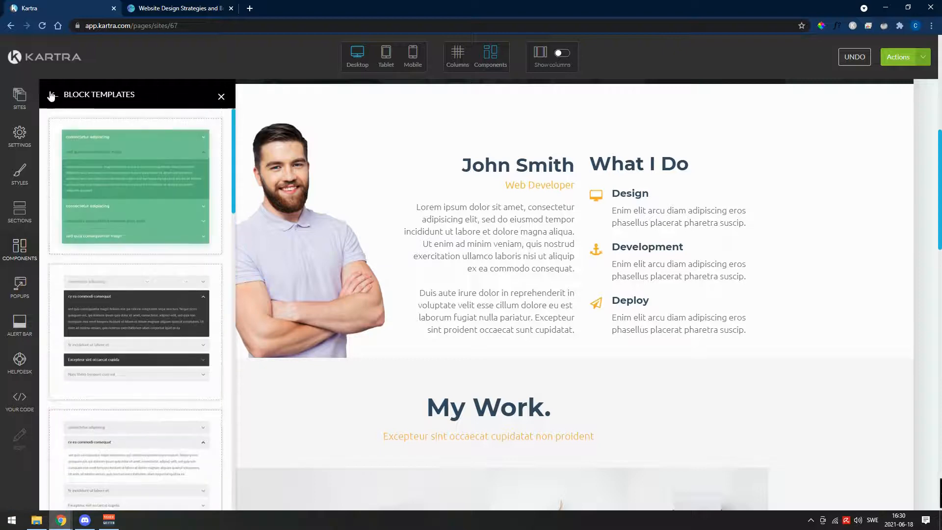
click(53, 96)
scroll(120, 330, down, 4)
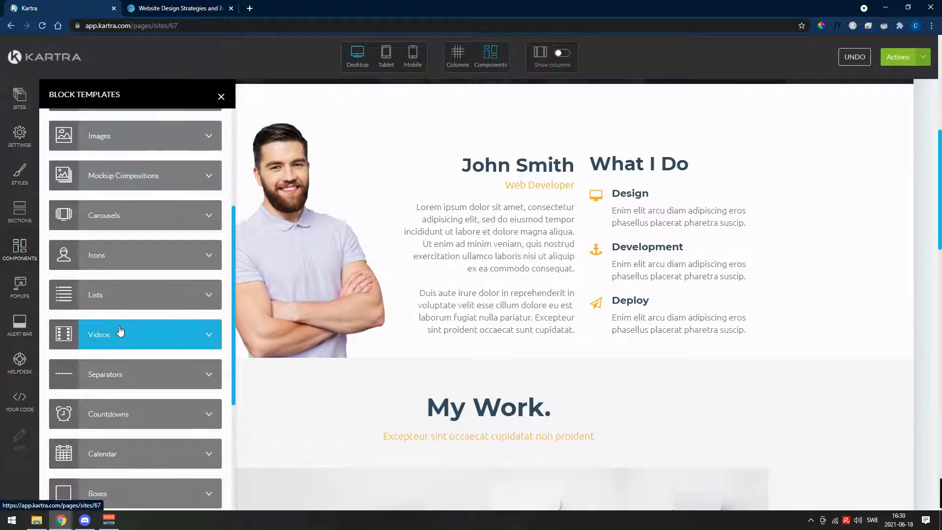
Step: Add the first video placeholder component above the My Work heading and leave the video designs
click(160, 337)
drag(98, 140, 479, 369)
scroll(464, 313, down, 4)
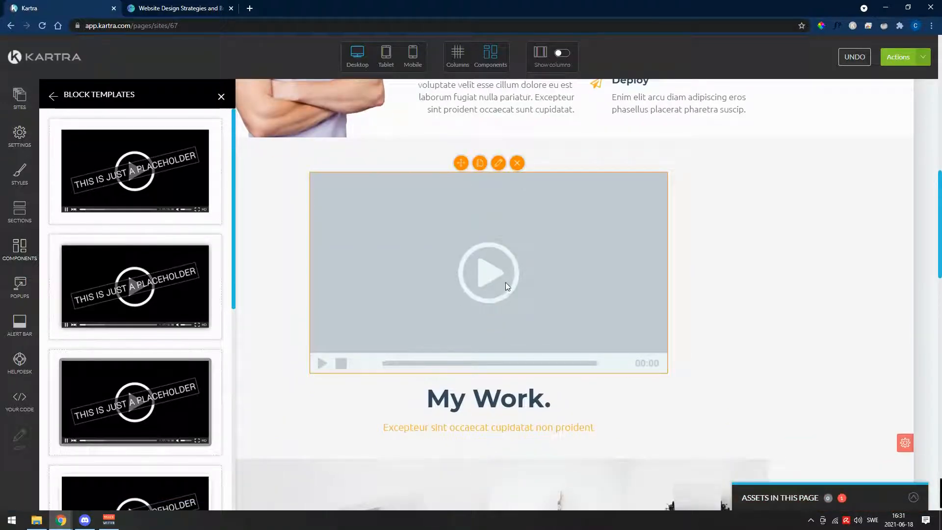
click(54, 96)
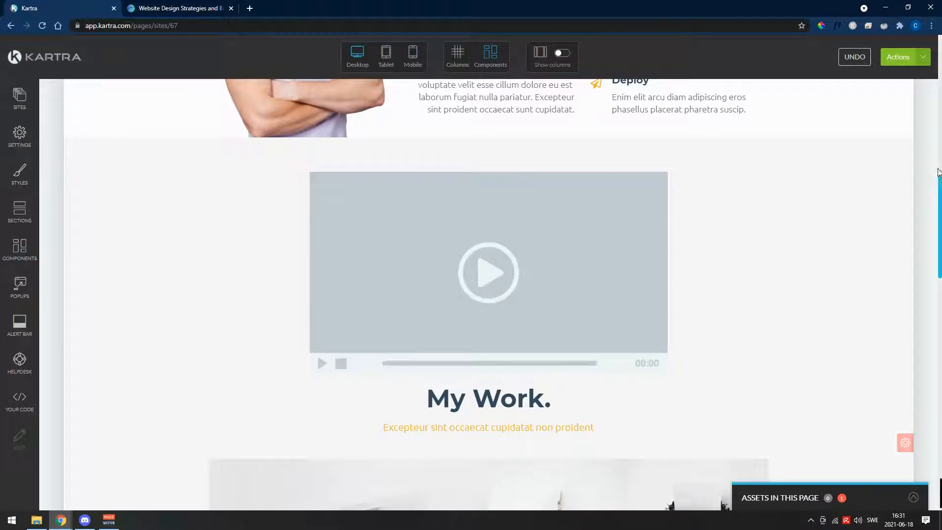
Step: Bring up the section templates and show the Countdowns designs
scroll(538, 254, down, 2)
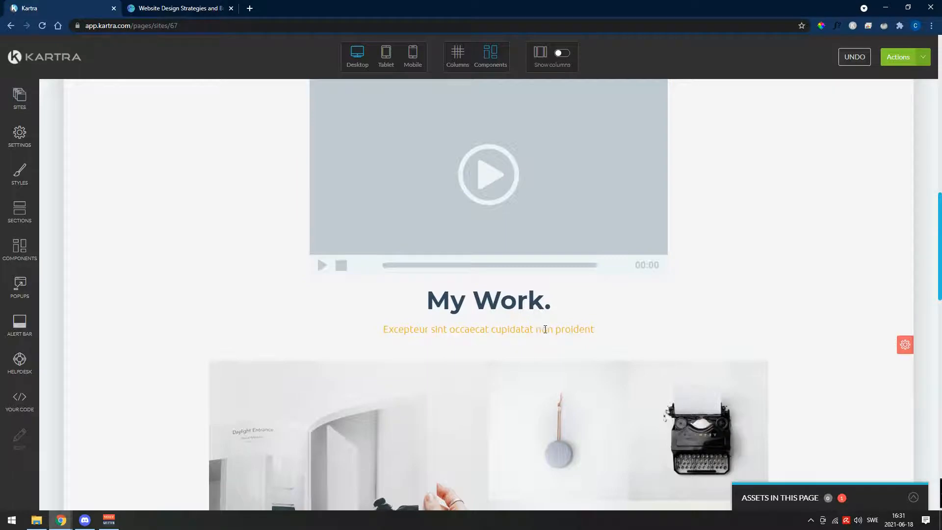
scroll(544, 352, down, 4)
scroll(201, 280, up, 6)
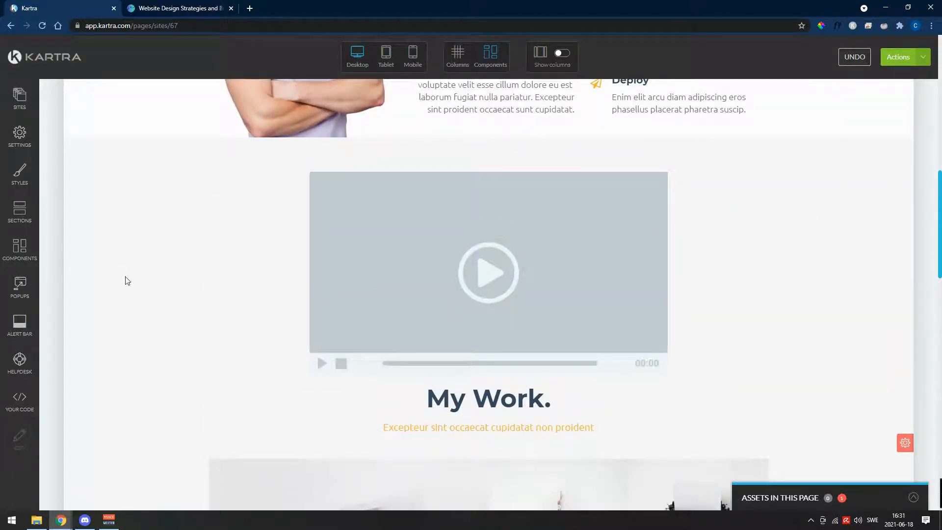
click(16, 210)
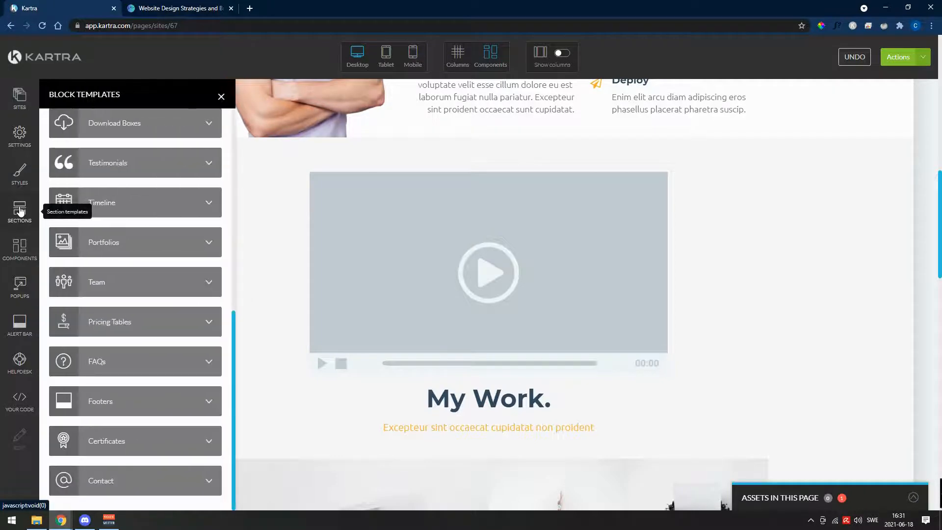
scroll(155, 300, up, 4)
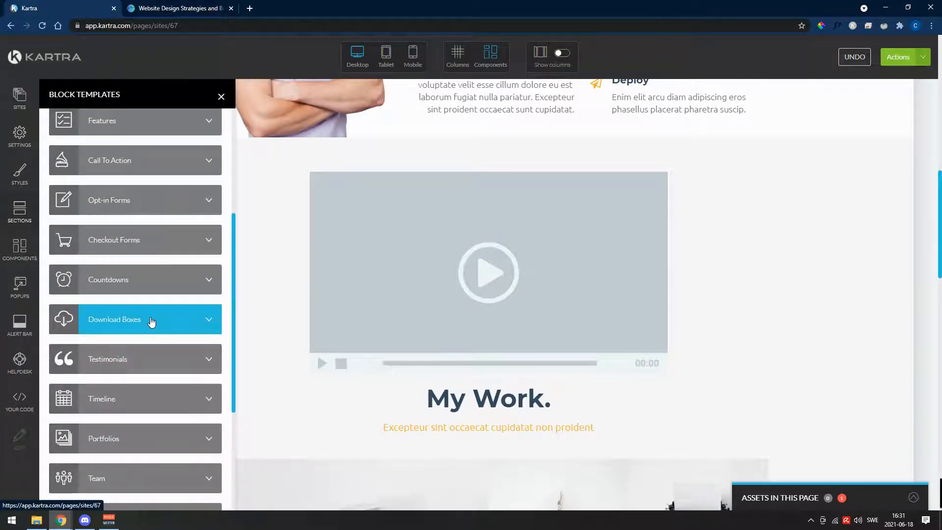
click(167, 281)
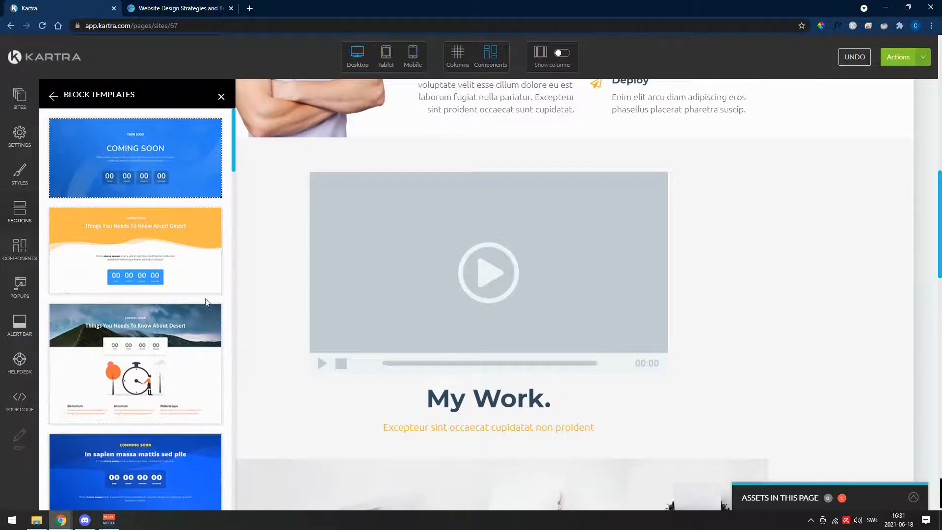
Step: Insert the orange "Things You Needs To Know About Desert" countdown section between the portrait section and the video, and close the templates
drag(199, 236, 528, 440)
scroll(505, 383, down, 1)
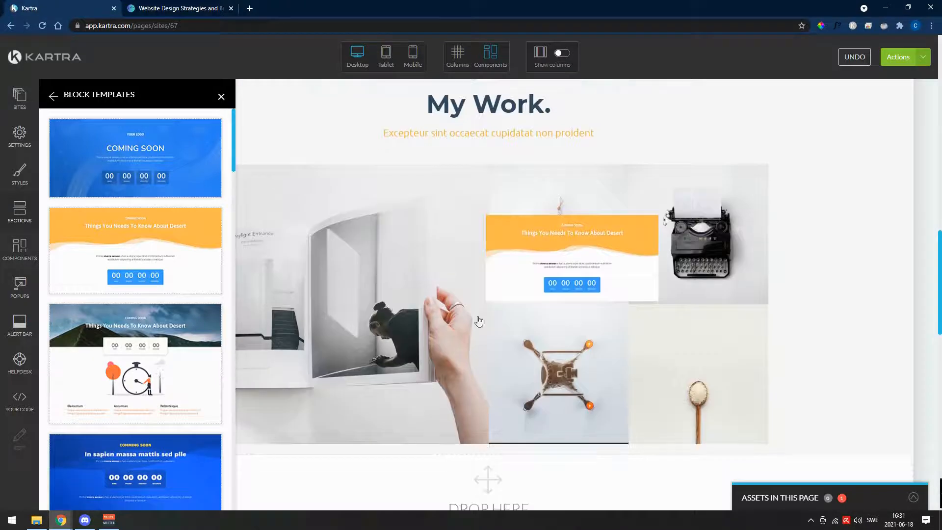
scroll(481, 275, up, 9)
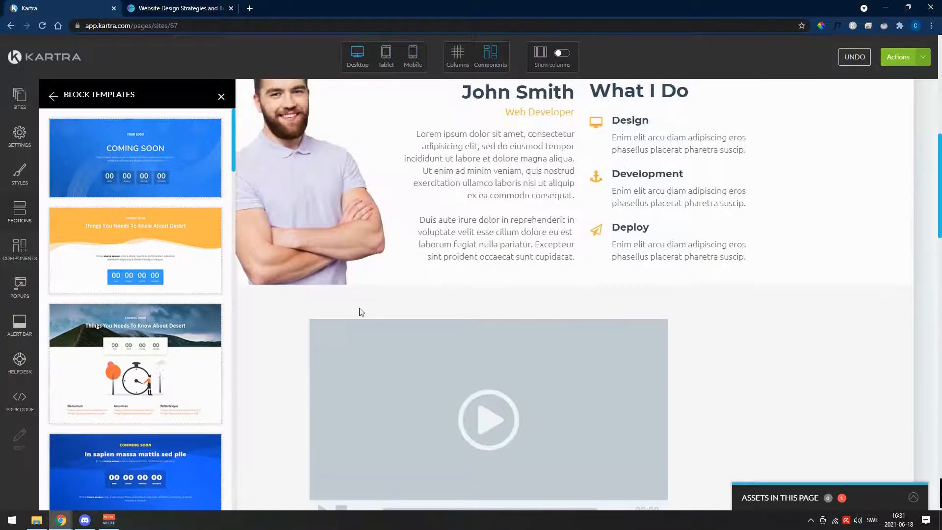
scroll(359, 308, down, 3)
drag(131, 246, 499, 168)
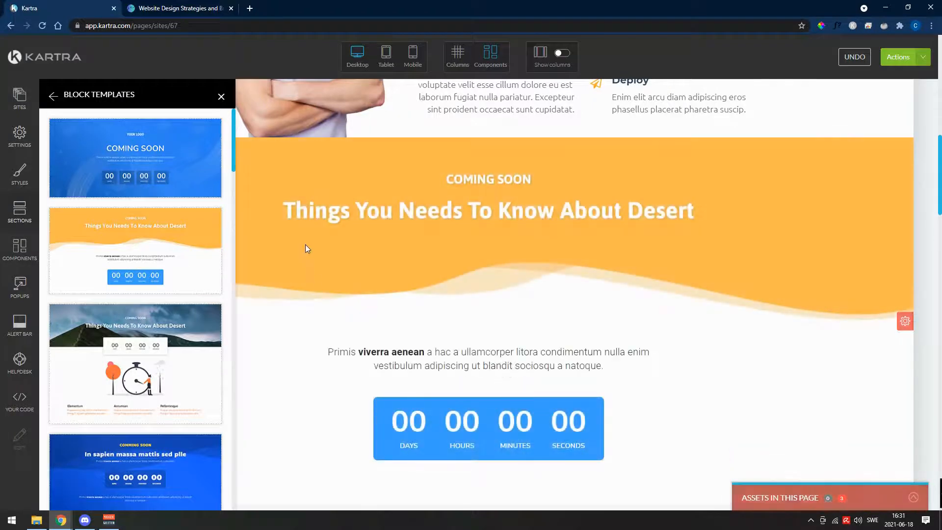
click(220, 98)
scroll(484, 388, down, 2)
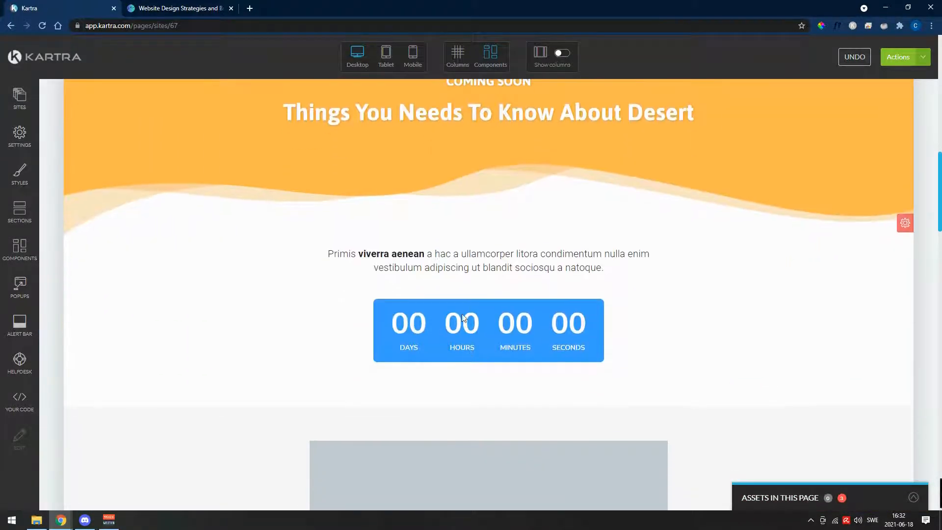
scroll(465, 235, up, 3)
scroll(486, 265, down, 4)
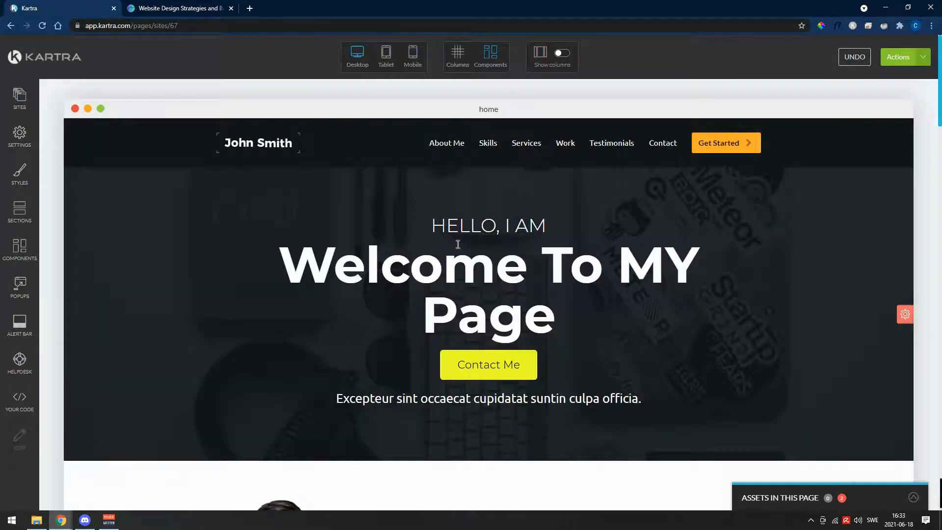
Step: Switch to the StarkExpand website and review its homepage from the hero to the bottom sign-up form
click(174, 8)
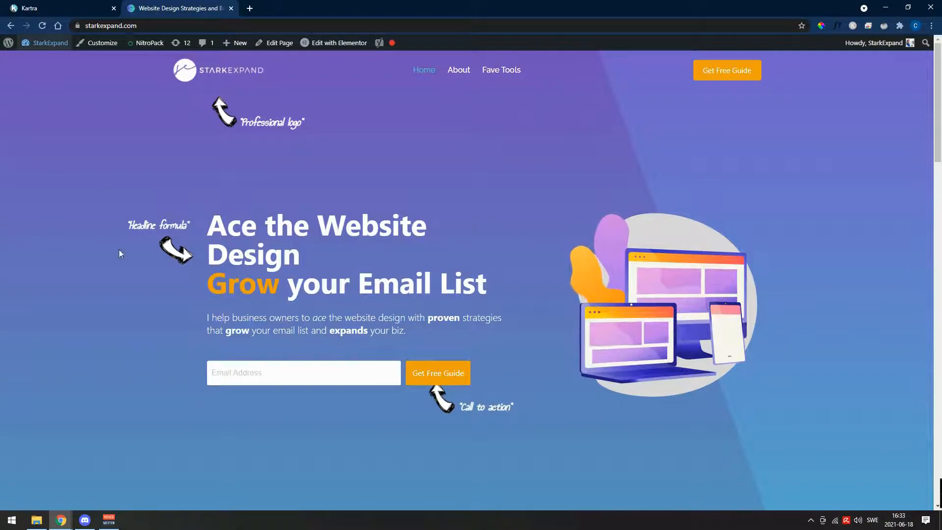
scroll(125, 267, down, 14)
scroll(125, 267, up, 9)
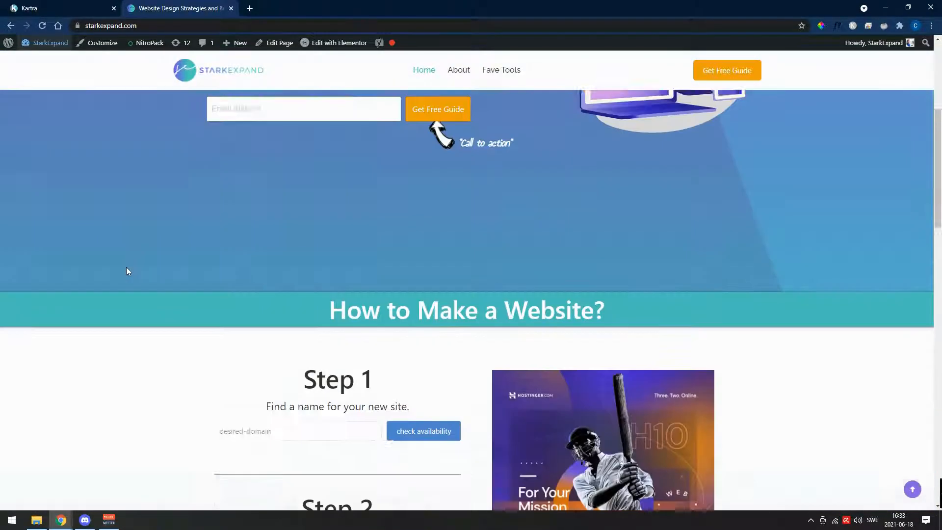
scroll(126, 266, up, 5)
scroll(125, 267, down, 16)
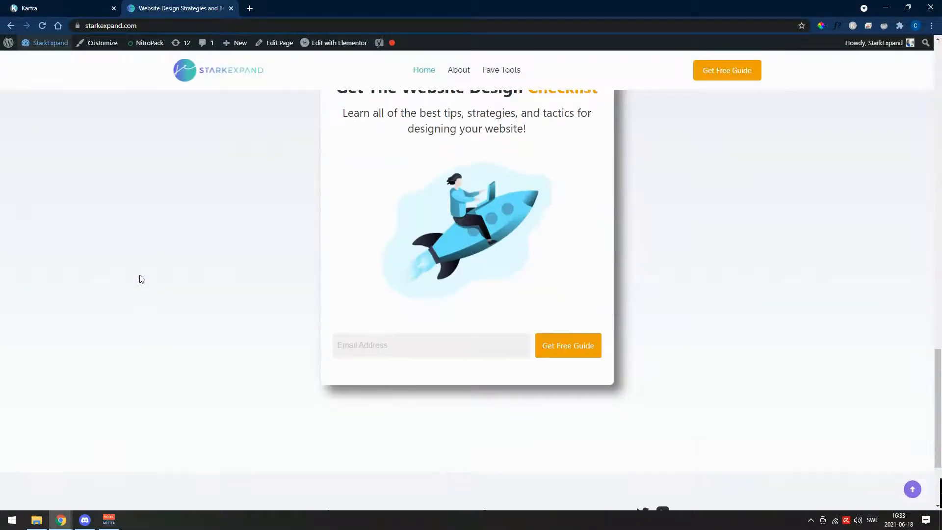
scroll(141, 280, up, 16)
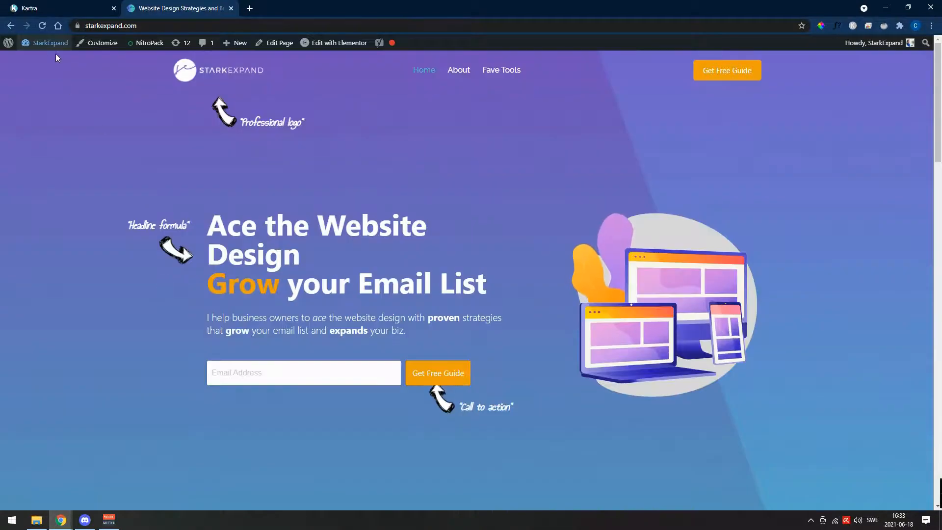
Step: Go to the StarkExpand site's WordPress dashboard and open the Contact page in the Elementor editor
mouse_move(55, 58)
click(57, 86)
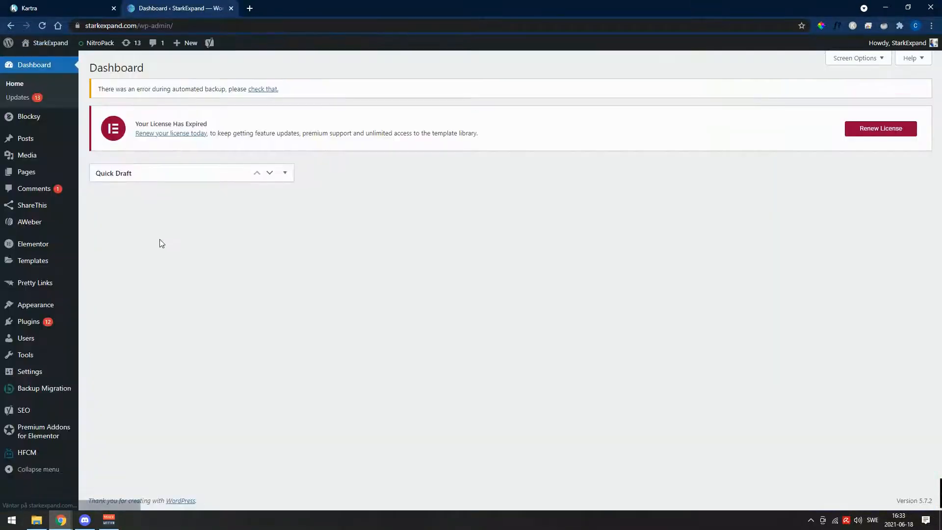
click(44, 140)
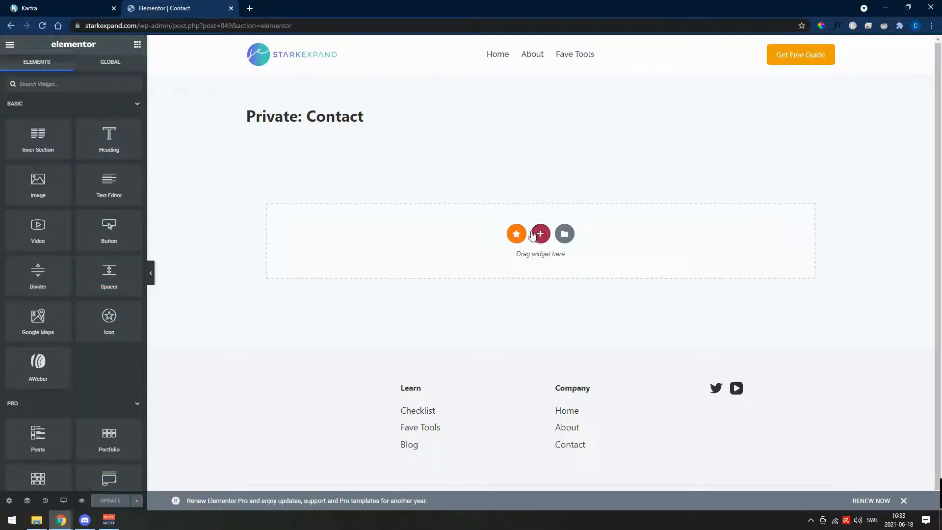
Step: Insert the "Design Your WordPress" page template from the library into the Contact page and look through its sections
click(561, 238)
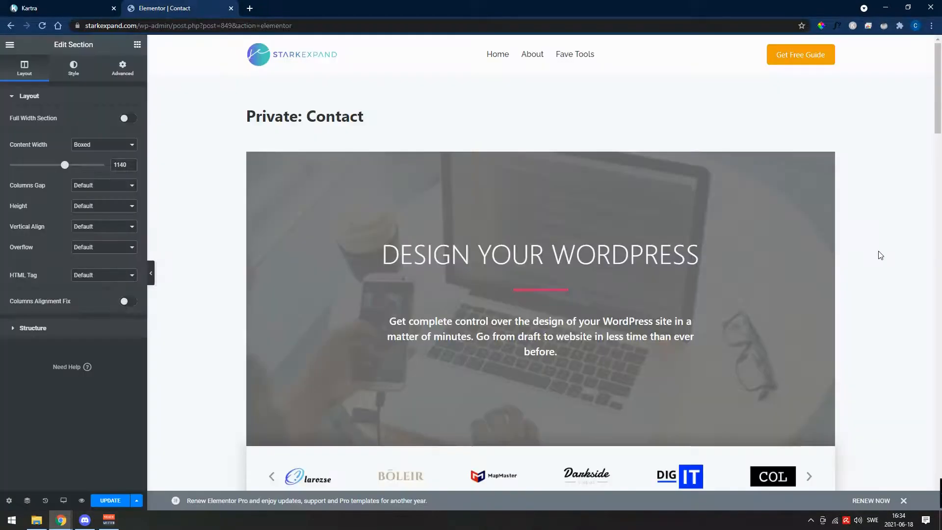
scroll(677, 304, down, 6)
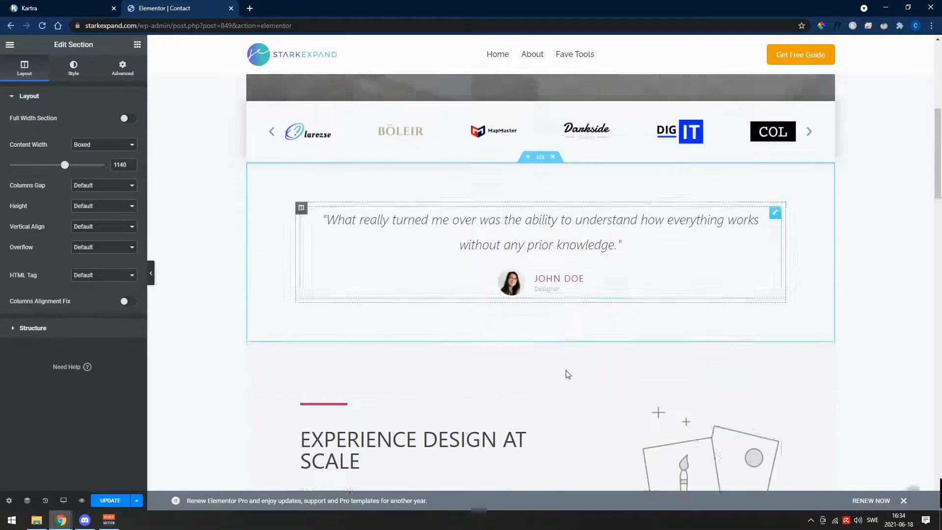
scroll(567, 374, down, 7)
scroll(687, 204, up, 5)
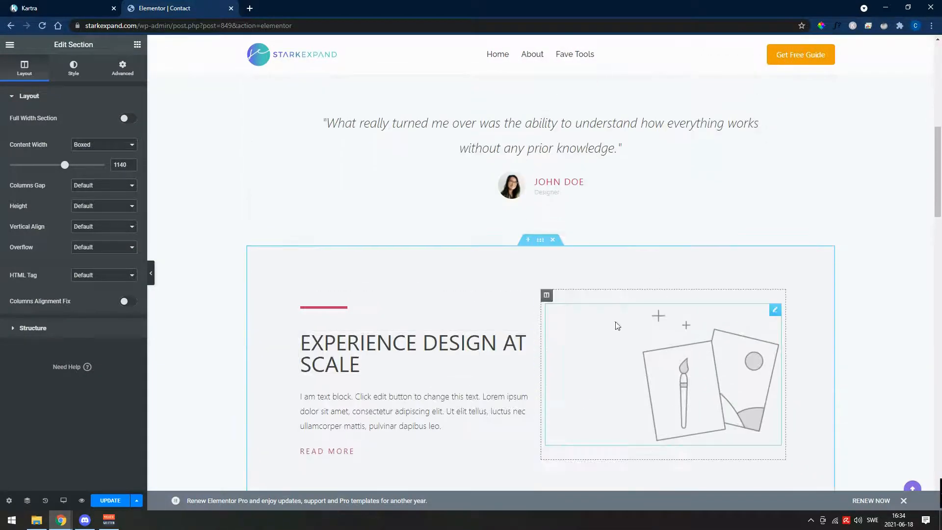
scroll(604, 187, up, 6)
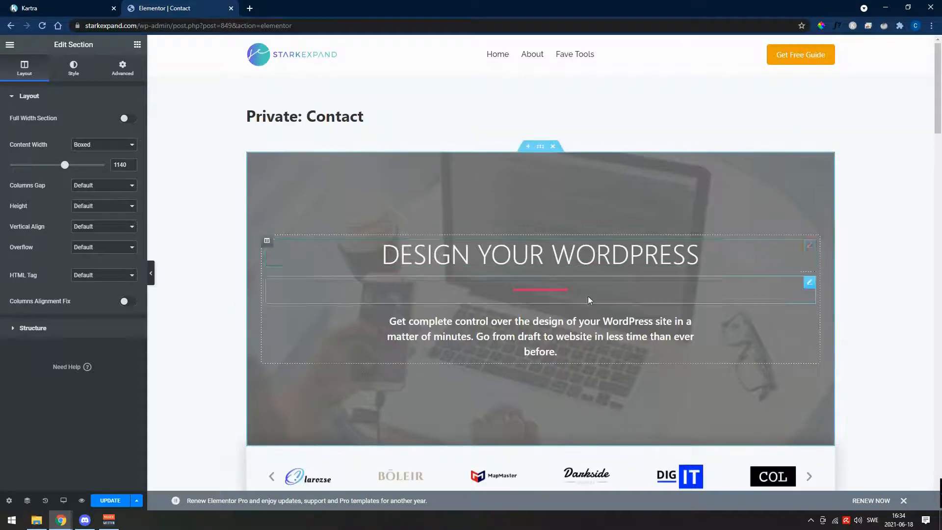
scroll(588, 299, down, 7)
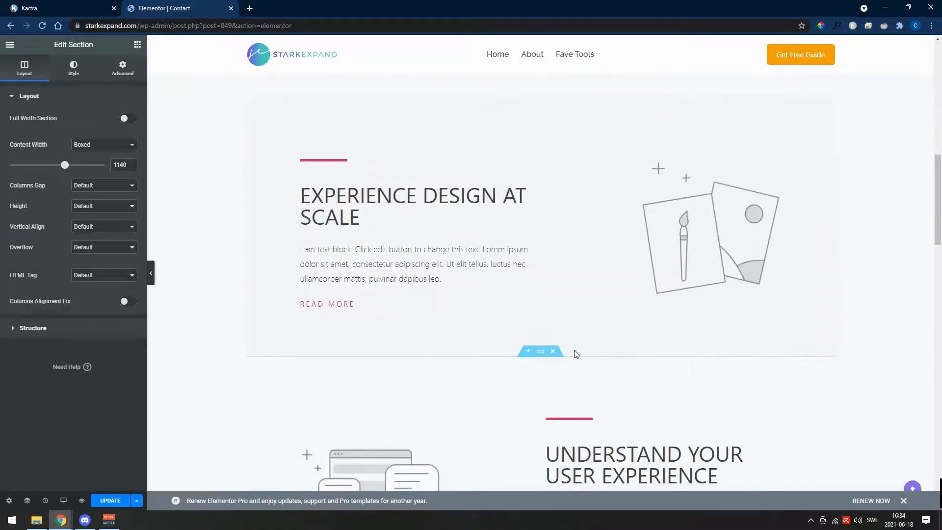
scroll(847, 269, up, 2)
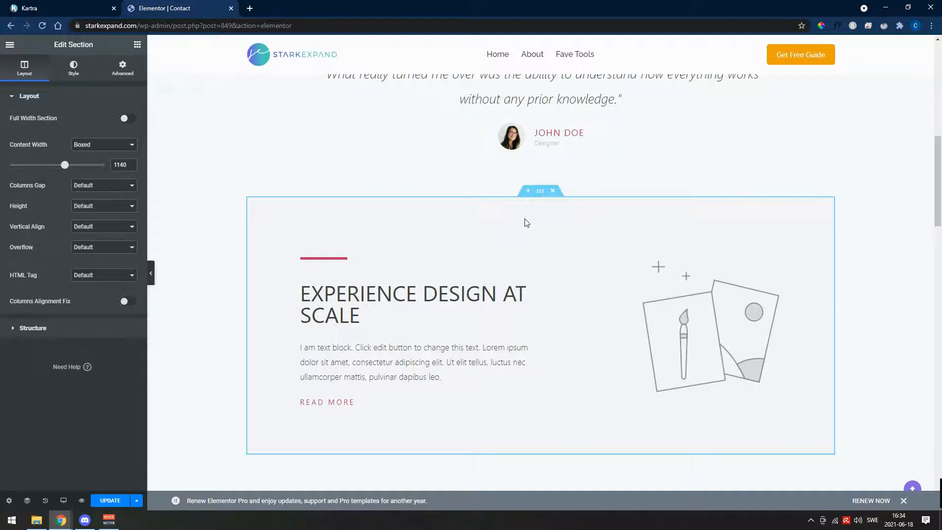
Step: In the "Experience Design at Scale" section, append "asjkldhasjhd" to the heading and move the text paragraph above the heading
click(540, 193)
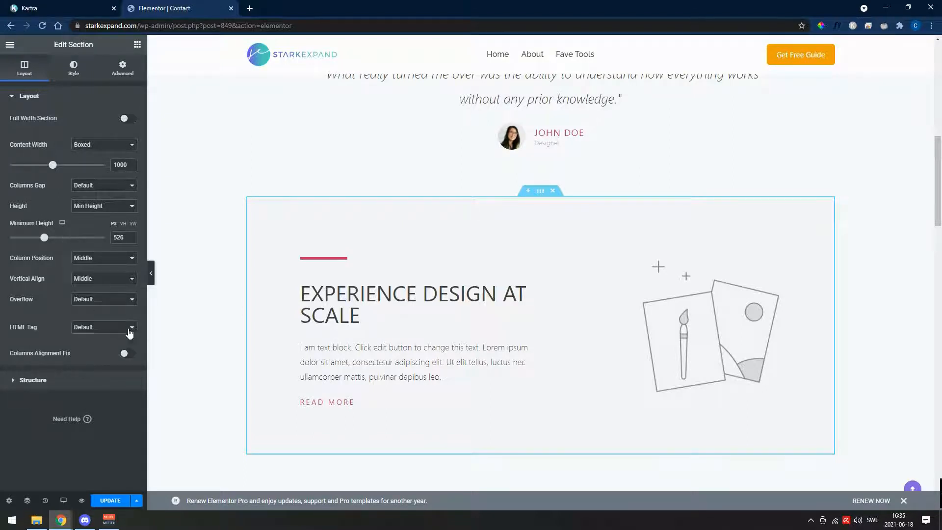
click(358, 280)
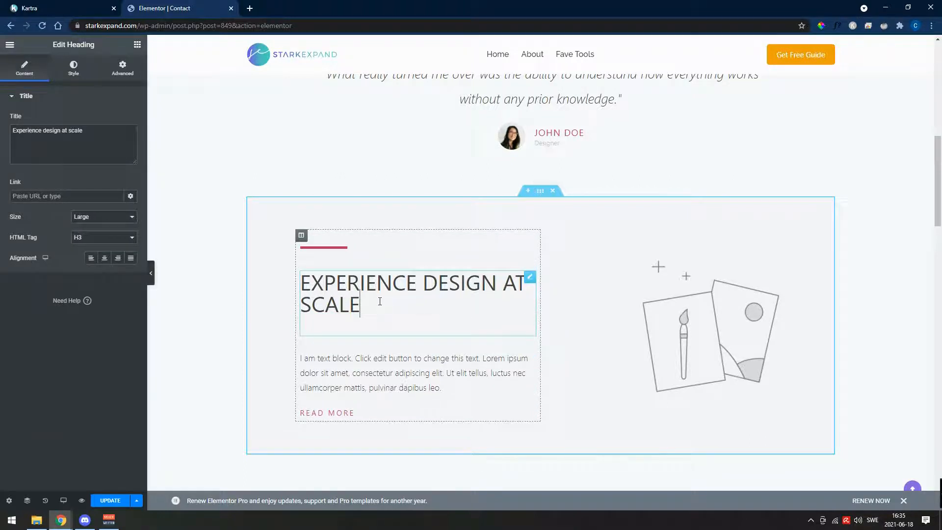
text(asjkldhasjhd)
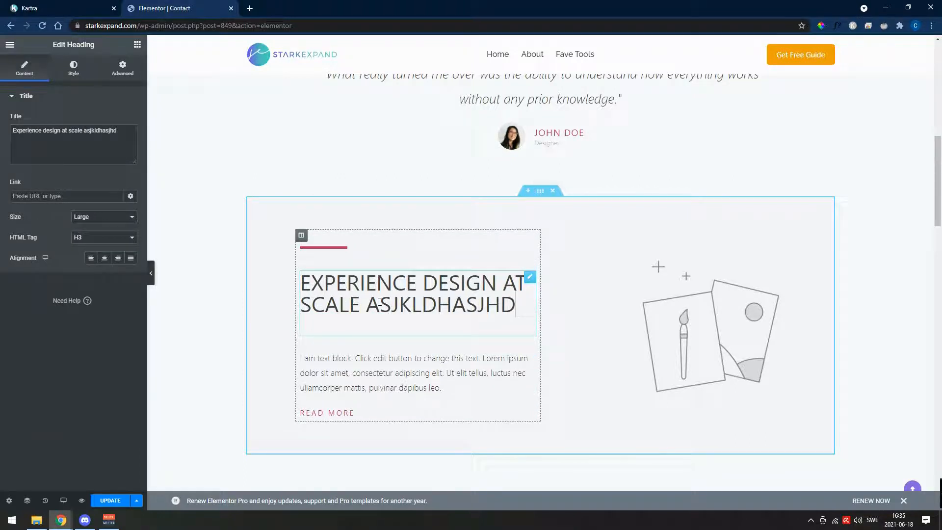
click(471, 349)
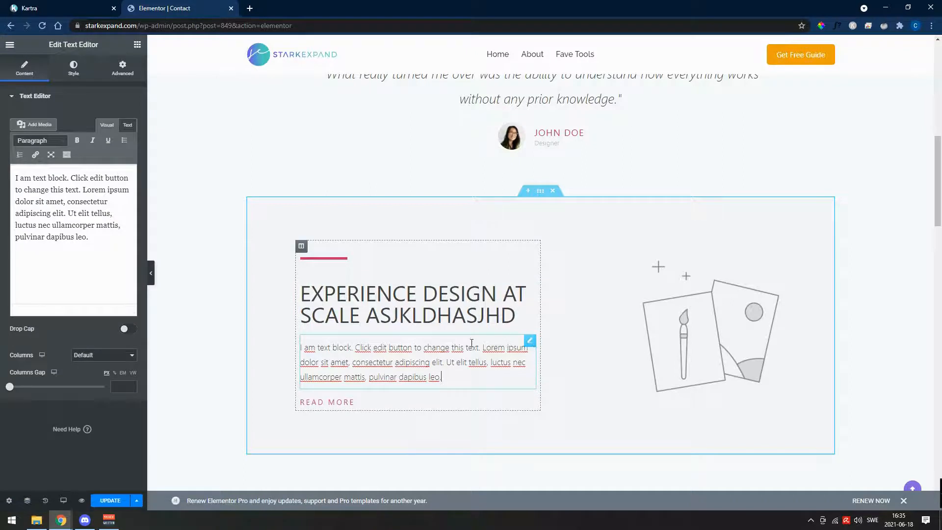
drag(530, 340, 417, 304)
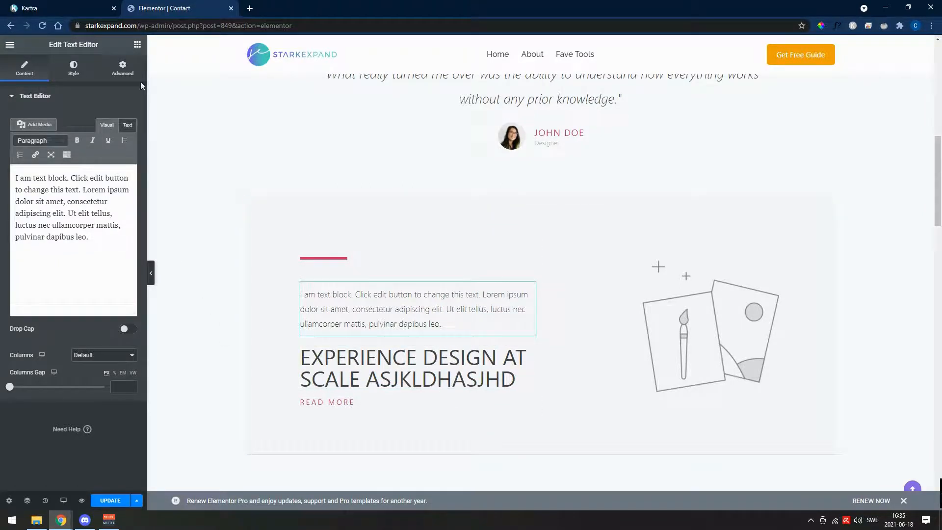
Step: Add a Button widget between the "Experience Design at Scale" heading and the Read More link
click(138, 46)
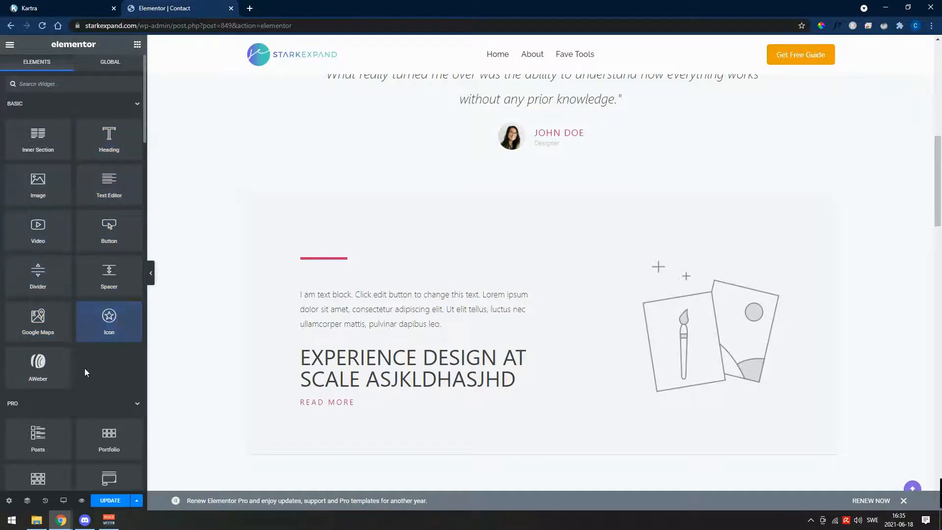
click(47, 171)
scroll(56, 181, down, 1)
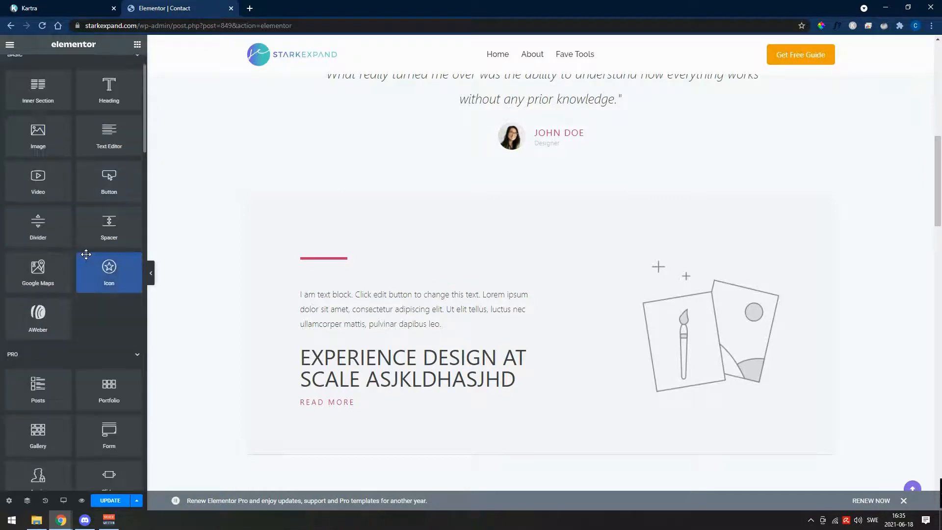
drag(110, 181, 398, 381)
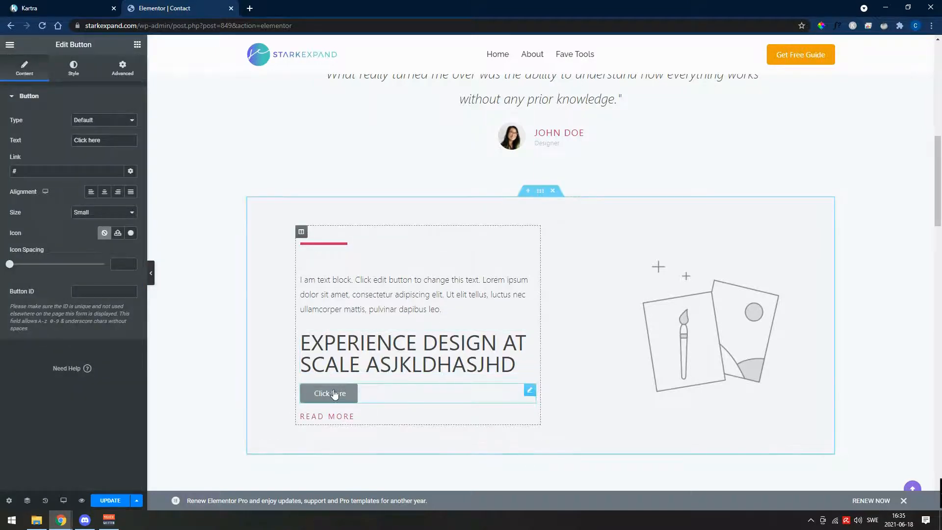
Step: Change the new button's text to "Download now" and deselect it
key(BackSpace)
key(BackSpace)
key(BackSpace)
key(BackSpace)
key(BackSpace)
key(BackSpace)
key(BackSpace)
key(BackSpace)
key(BackSpace)
key(BackSpace)
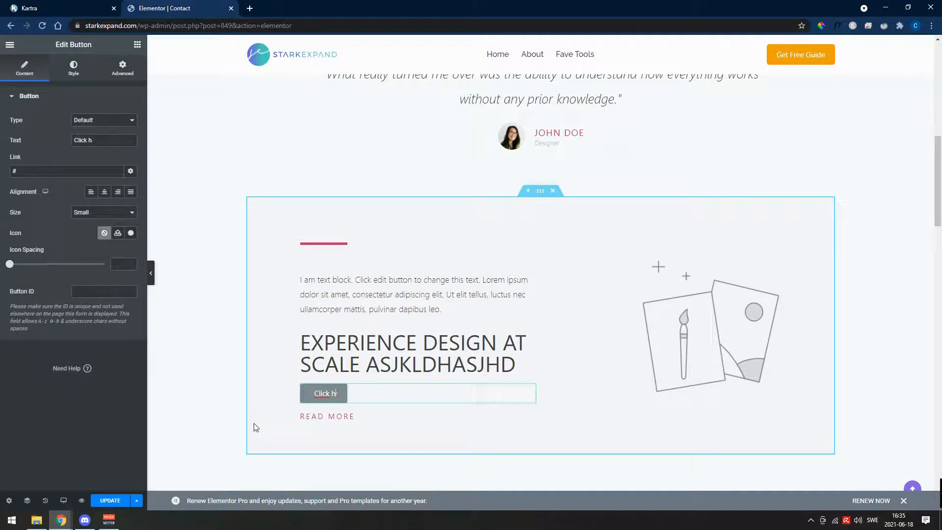
text(Download now)
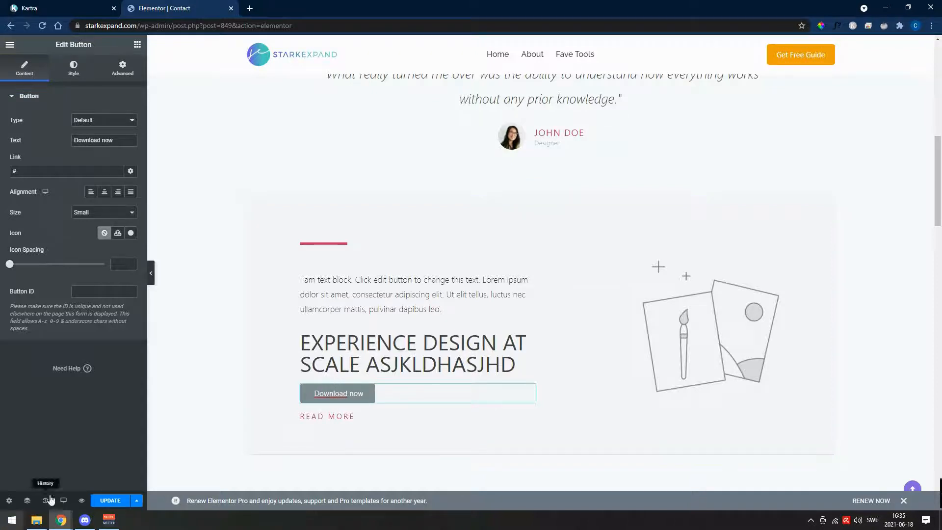
click(203, 361)
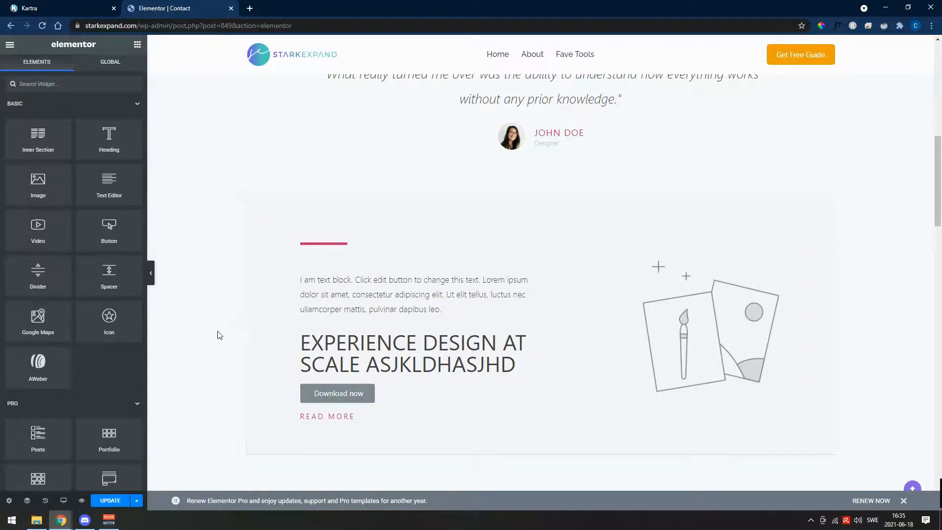
scroll(210, 296, down, 1)
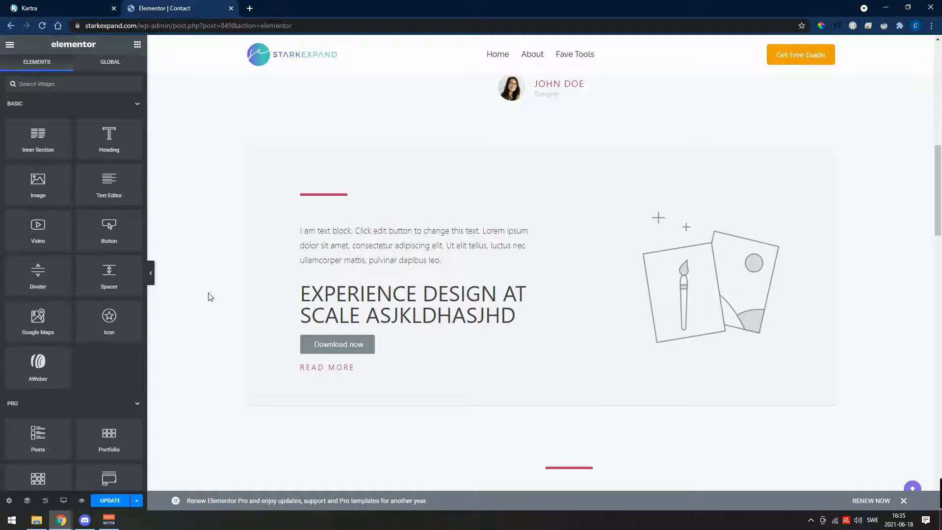
Step: Look at the Kartra dashboard, return to the StarkExpand homepage and review it from the Step 4 checklist back up to the hero
click(83, 9)
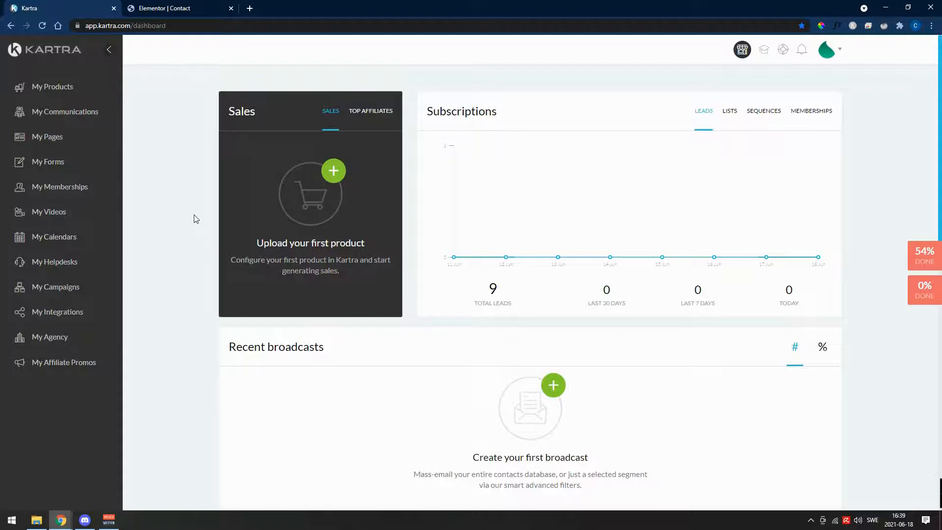
click(219, 10)
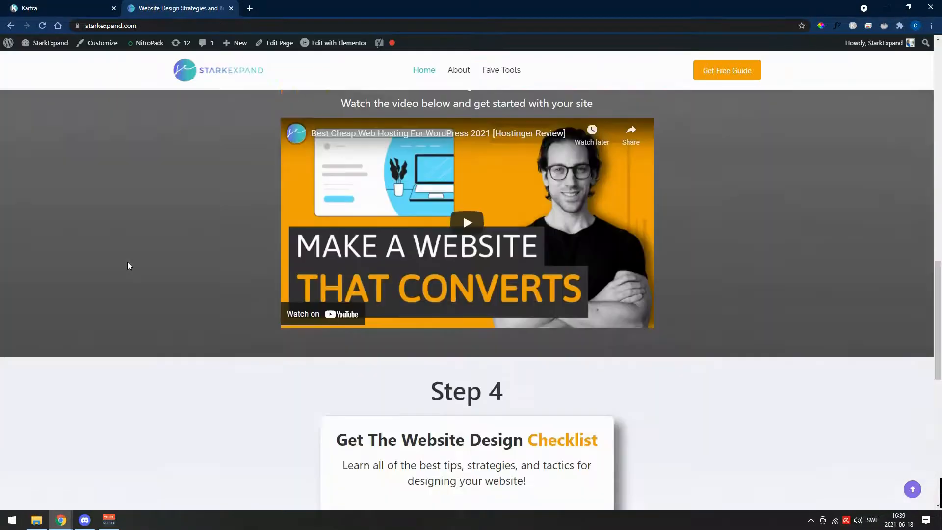
scroll(128, 265, down, 7)
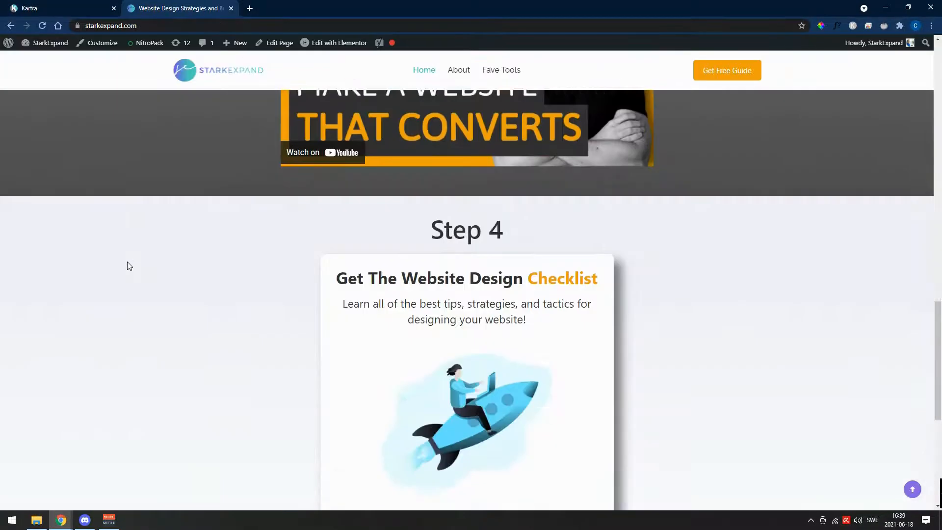
scroll(127, 265, up, 3)
scroll(127, 266, up, 10)
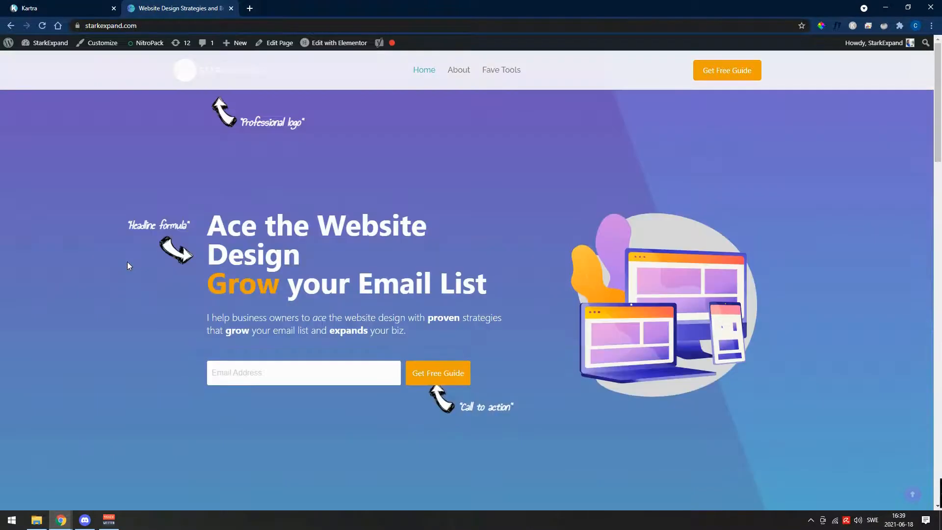
Step: Switch to Kartra, open the forms list, view the code information for the "sdgasgasd" form and close it
click(69, 8)
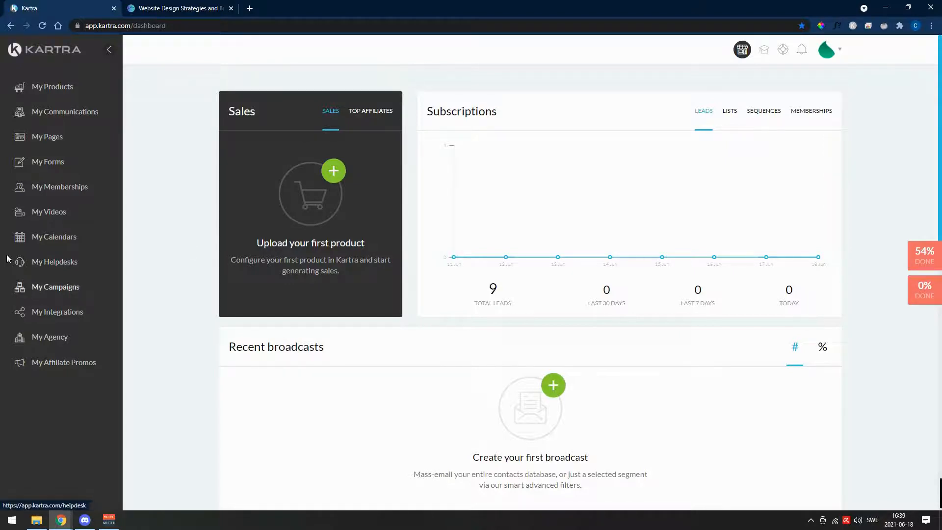
click(67, 164)
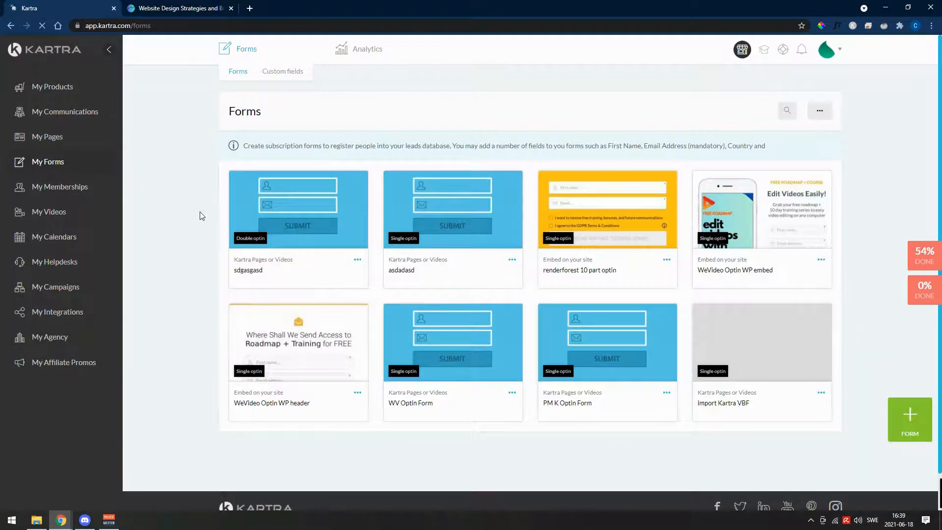
click(357, 259)
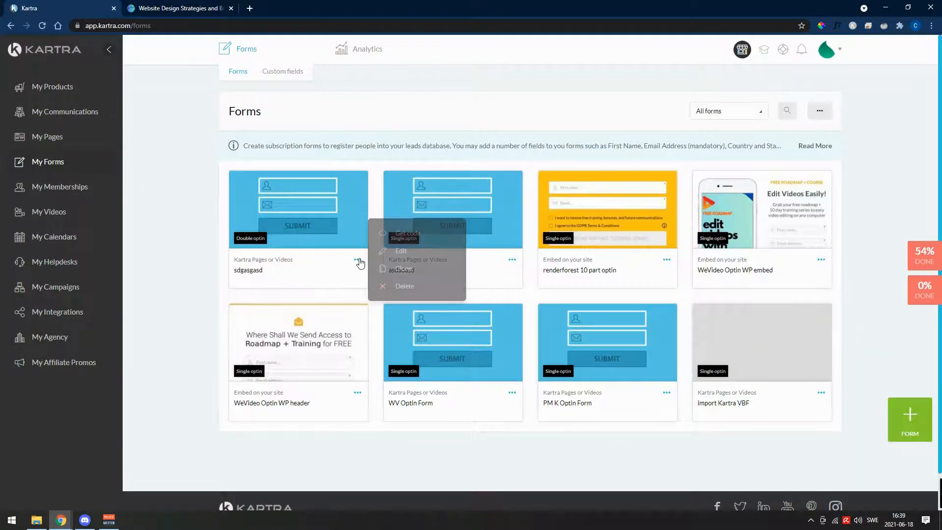
click(418, 234)
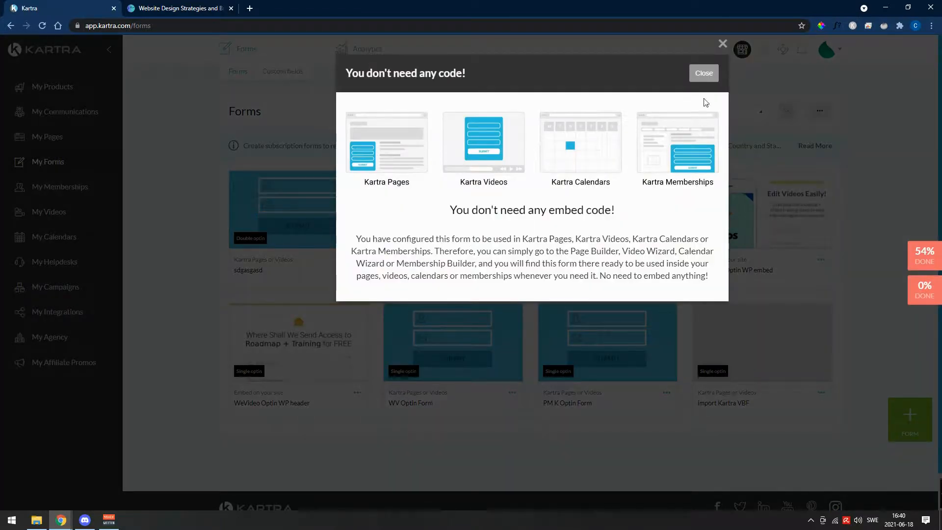
click(704, 73)
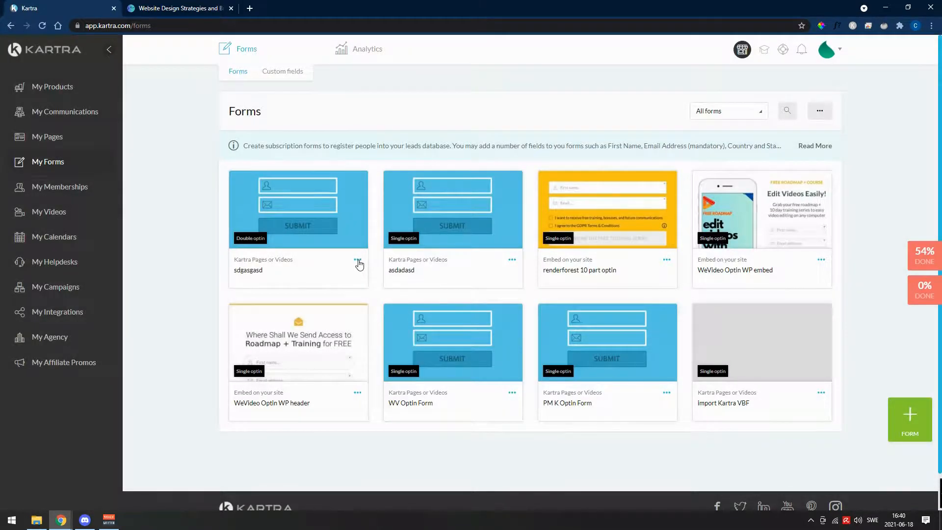
Step: Edit the "sdgasgasd" form so that it is embedded in a 3rd party page, and save the form design
click(358, 260)
click(398, 253)
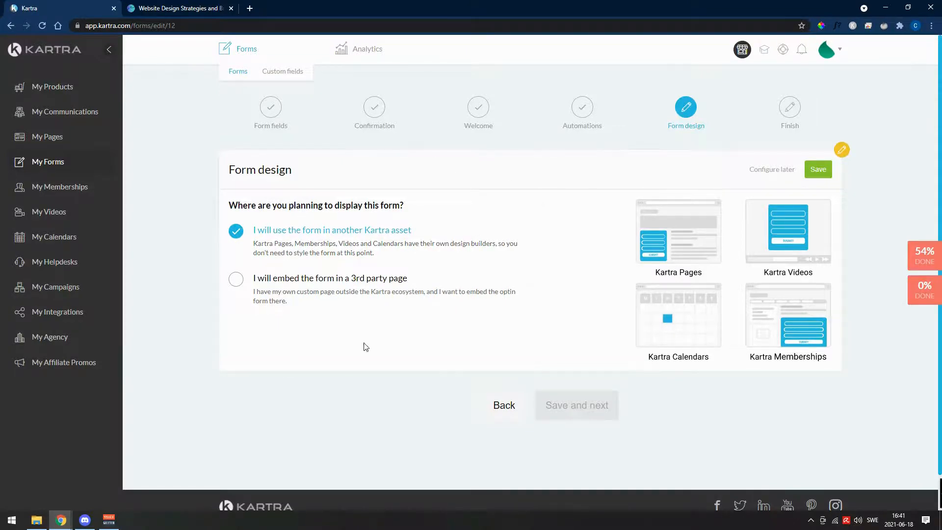
click(380, 280)
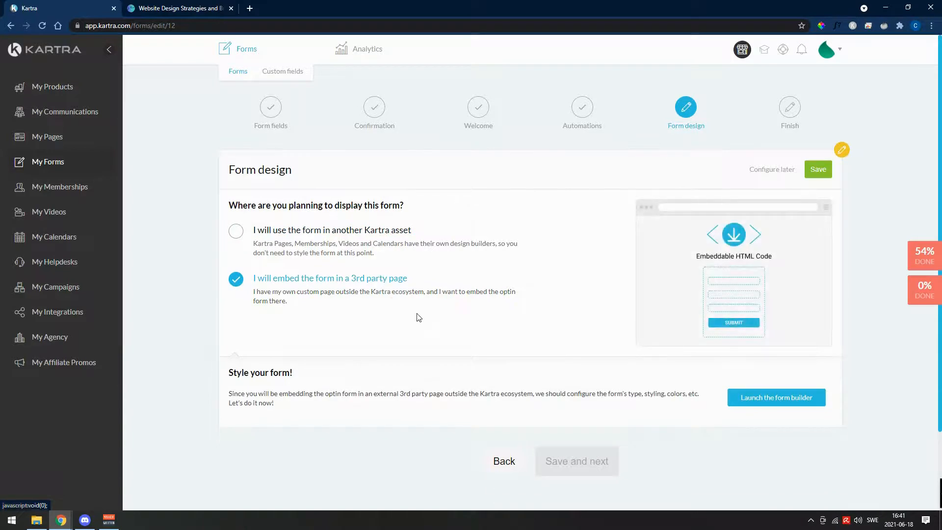
click(819, 170)
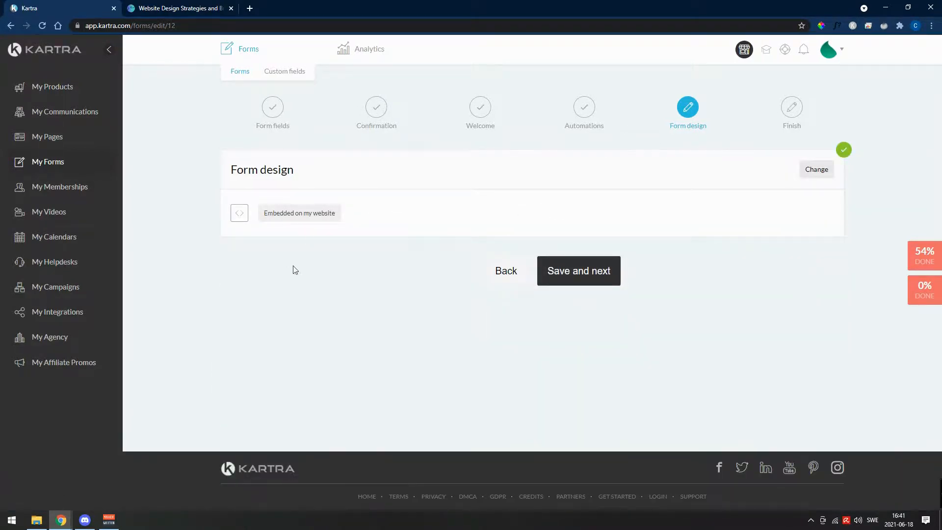
Step: Advance the form to its finish stage and choose the JavaScript option for the form code
click(624, 275)
click(340, 312)
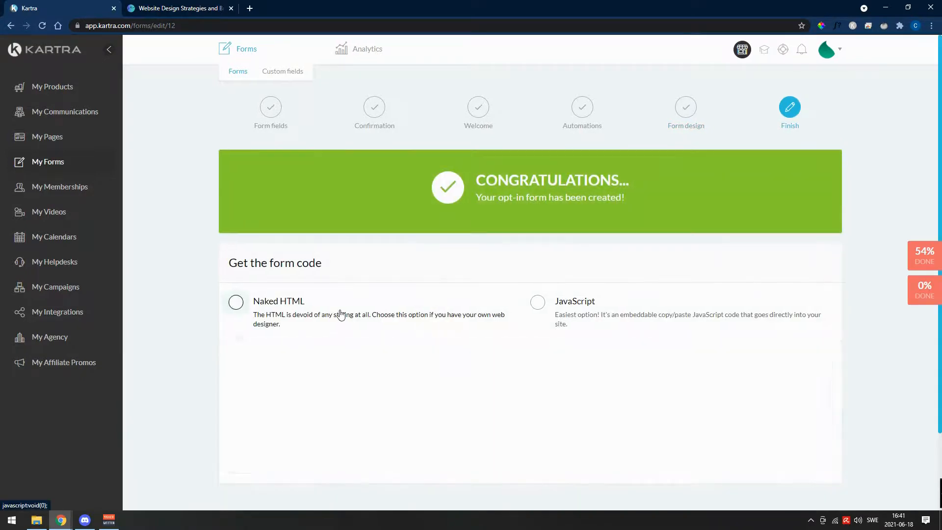
click(614, 314)
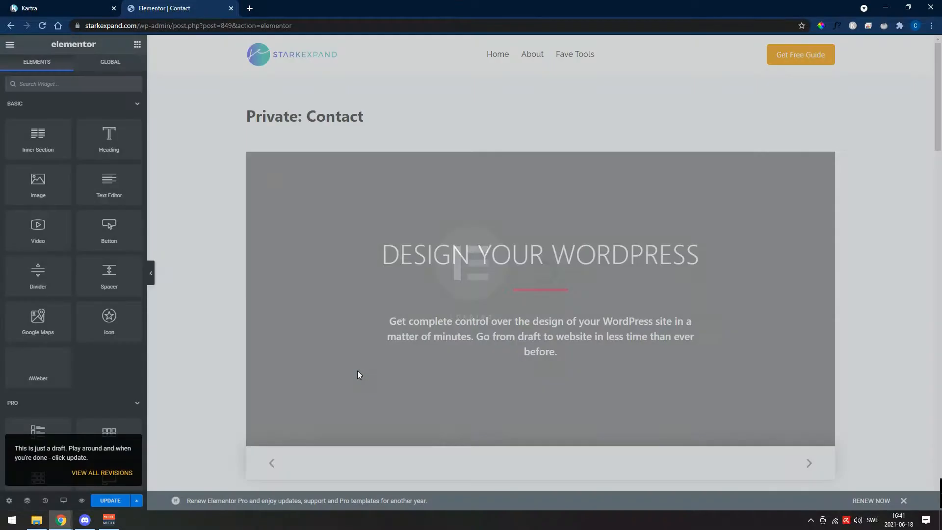
Step: In the Elementor editor for the Contact page, add an HTML widget below the intro text of the "Design Your WordPress" hero section
scroll(85, 345, down, 10)
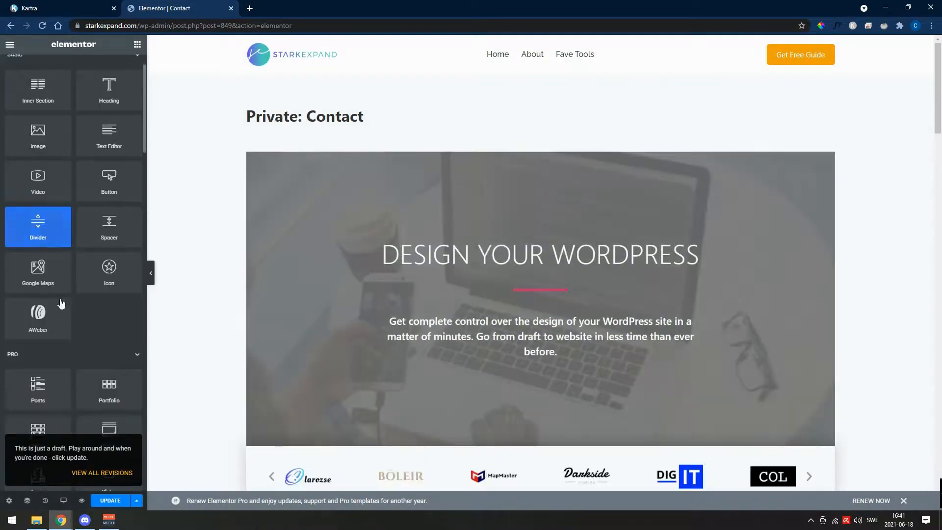
scroll(85, 345, down, 15)
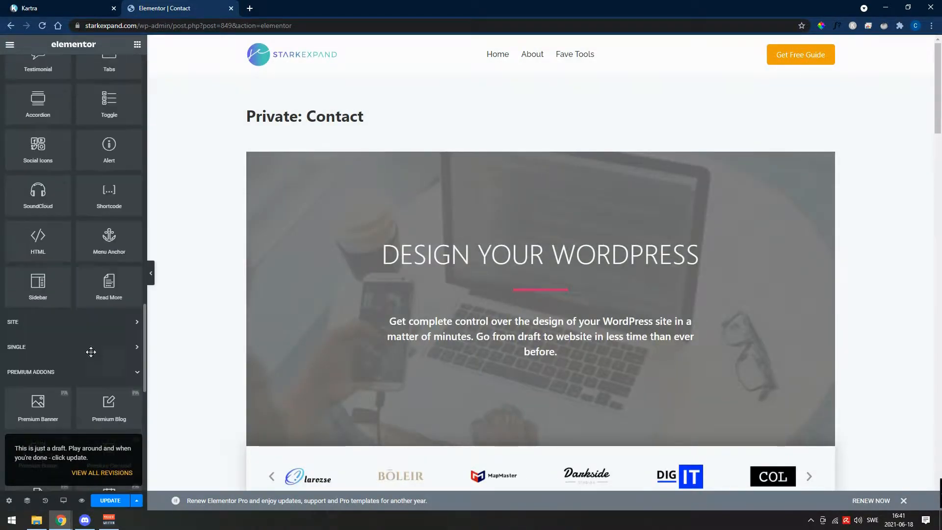
drag(38, 289, 498, 358)
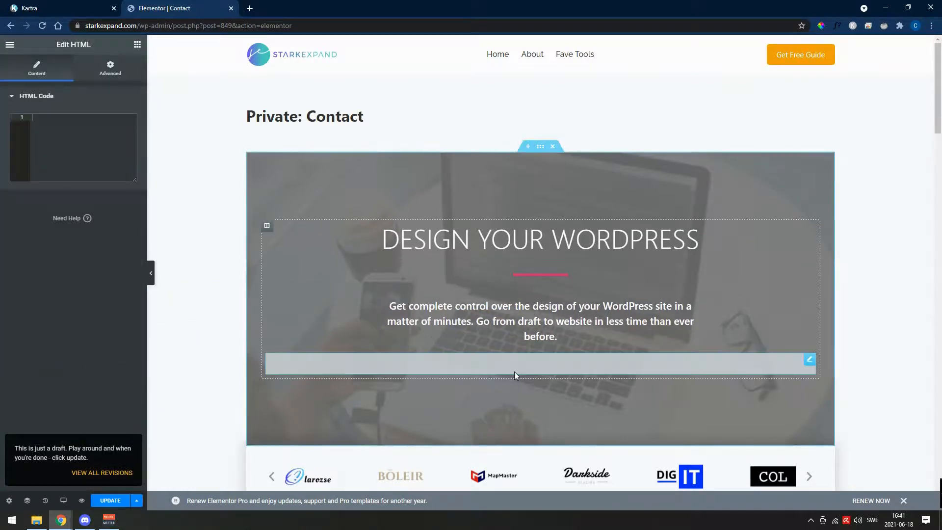
Step: Paste the Kartra form's JavaScript embed code into the HTML widget in the hero section and check the rendered form
text(<div class="kartra_optin_containerc20ad4d76fe97759aa27a0c99bff6710"></div><script src="https://app.kartra.com/optin/pgkE08T9eY1F"></script>)
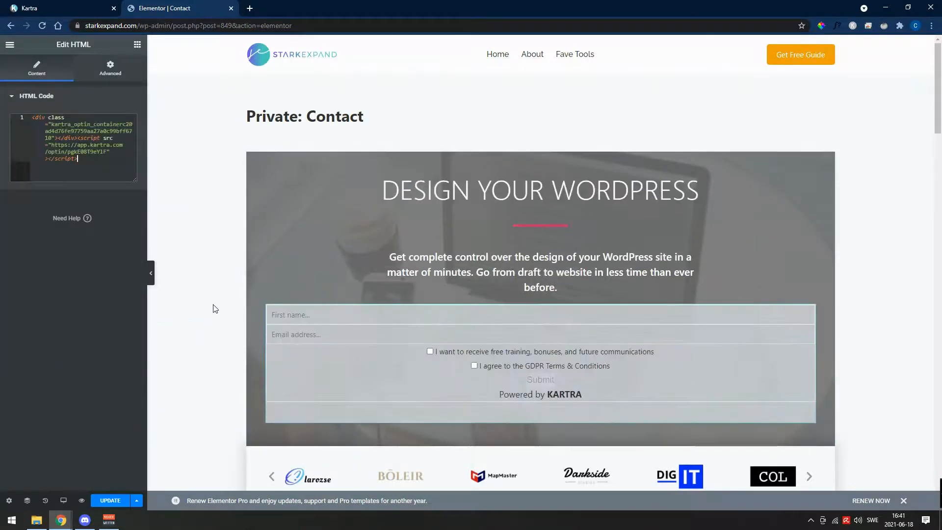
click(216, 326)
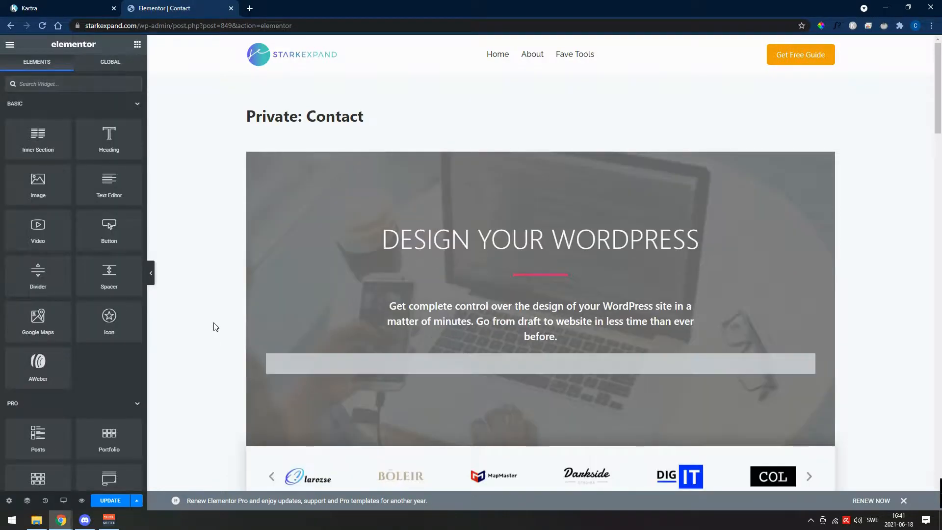
scroll(216, 327, down, 2)
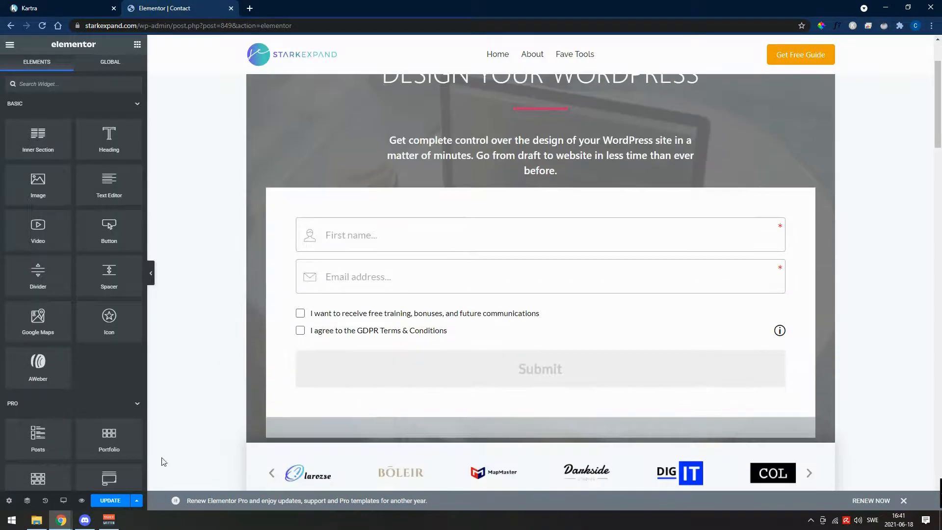
Step: Preview the Contact page in a new tab and examine the embedded Kartra form in the hero section
click(139, 502)
click(139, 502)
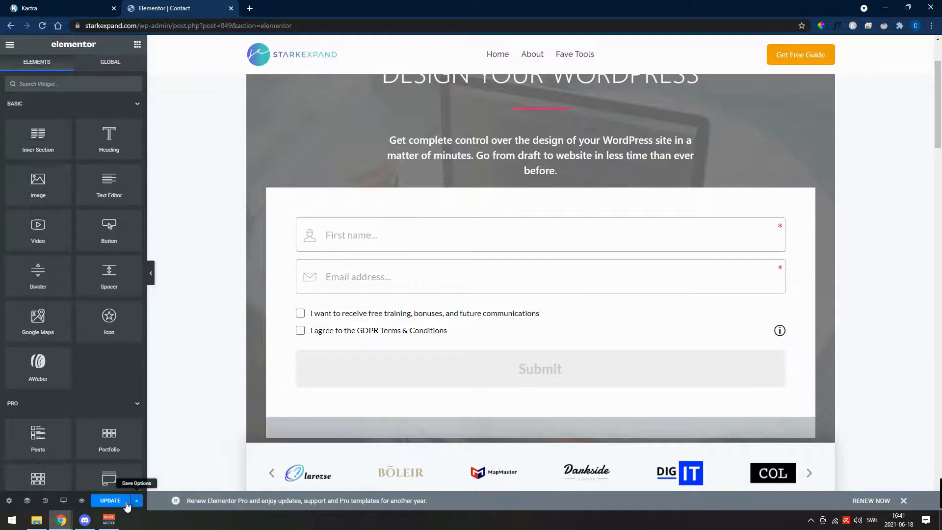
click(82, 501)
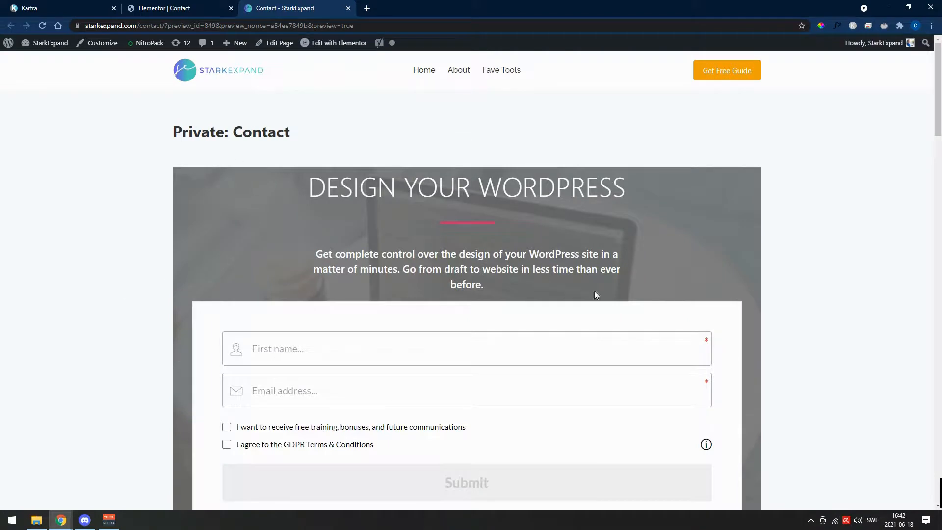
scroll(191, 261, down, 2)
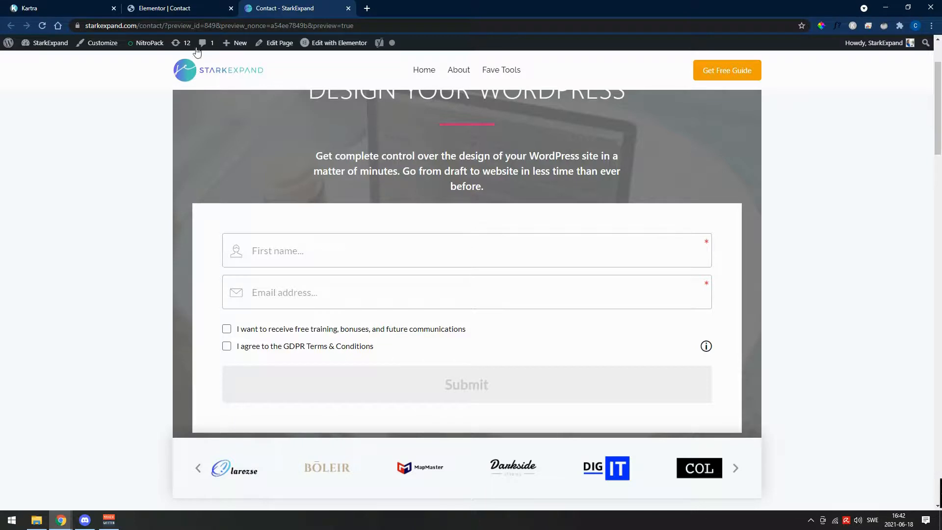
Step: Switch to Kartra and open its dashboard, then return to the Elementor editor and the Contact page preview
click(47, 9)
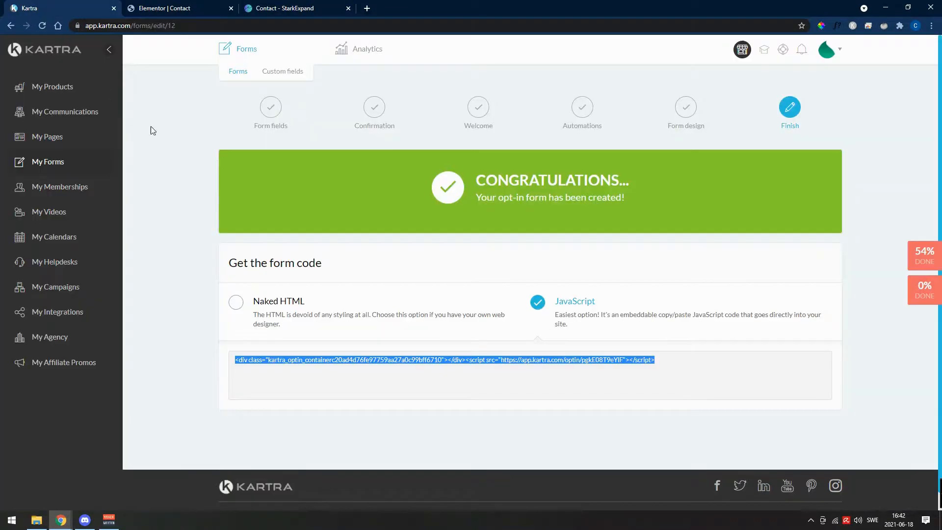
key(F5)
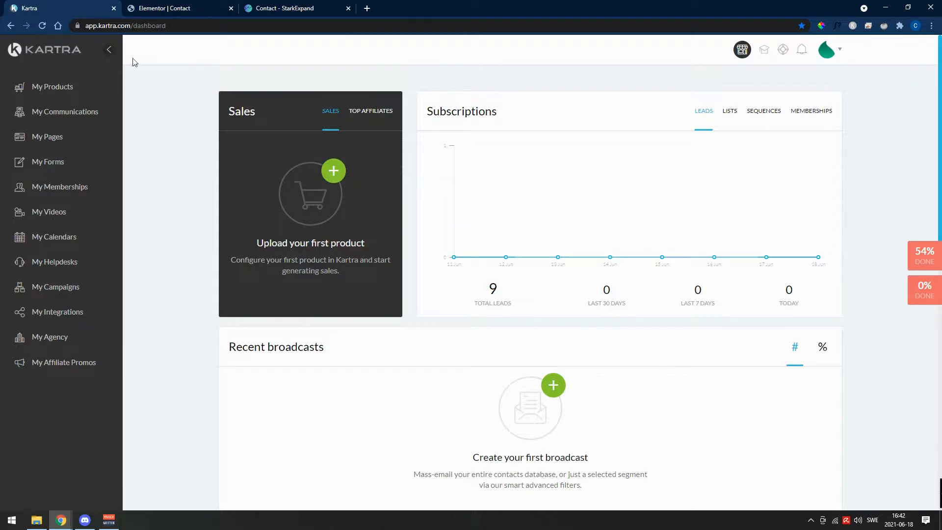
click(184, 8)
click(260, 9)
Step: Open louisehenry.com in a new tab and look through its homepage sections as a website example
click(369, 8)
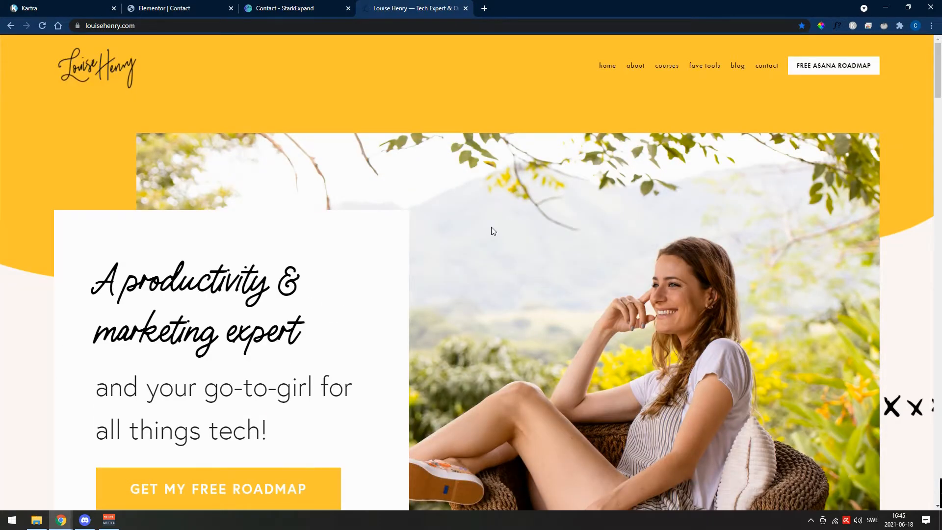
scroll(492, 230, down, 12)
scroll(516, 313, down, 15)
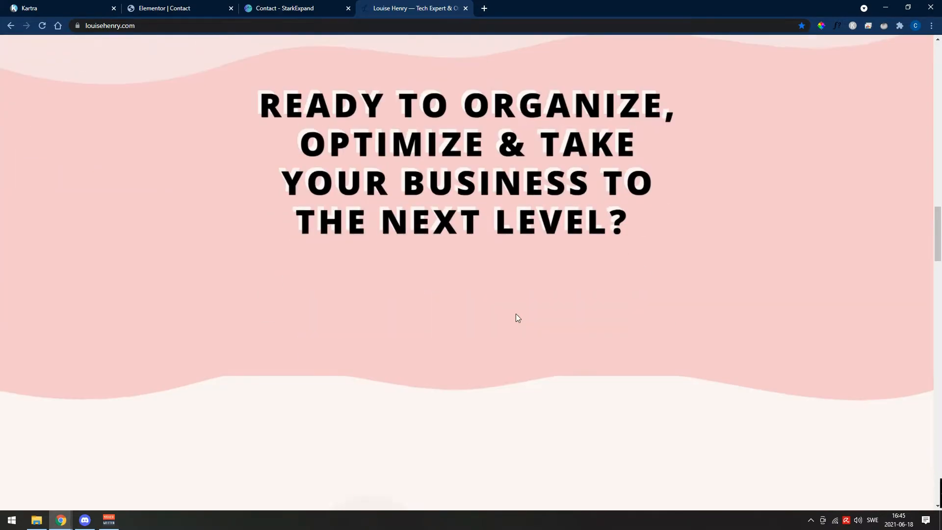
scroll(516, 314, up, 5)
scroll(516, 314, up, 20)
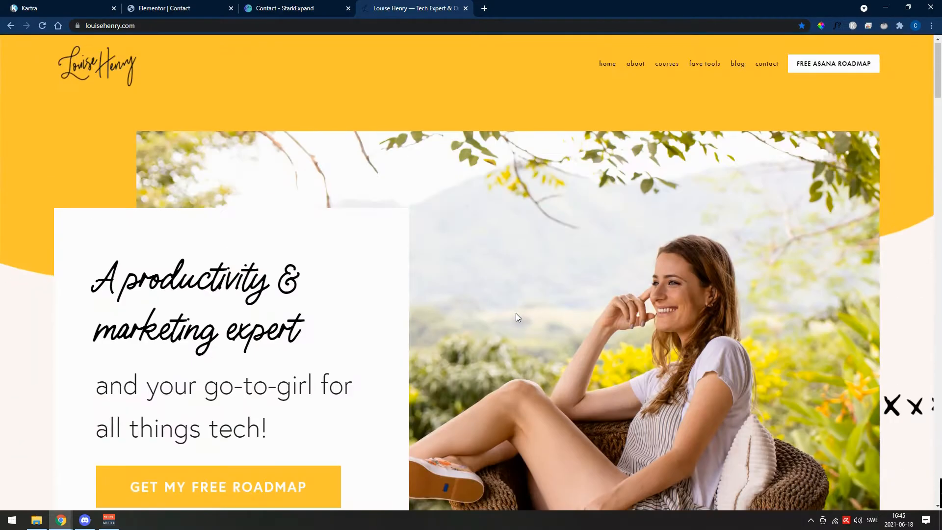
Step: Open the homepage's free roadmap offer and follow its download link to the opt-in page
scroll(516, 314, down, 2)
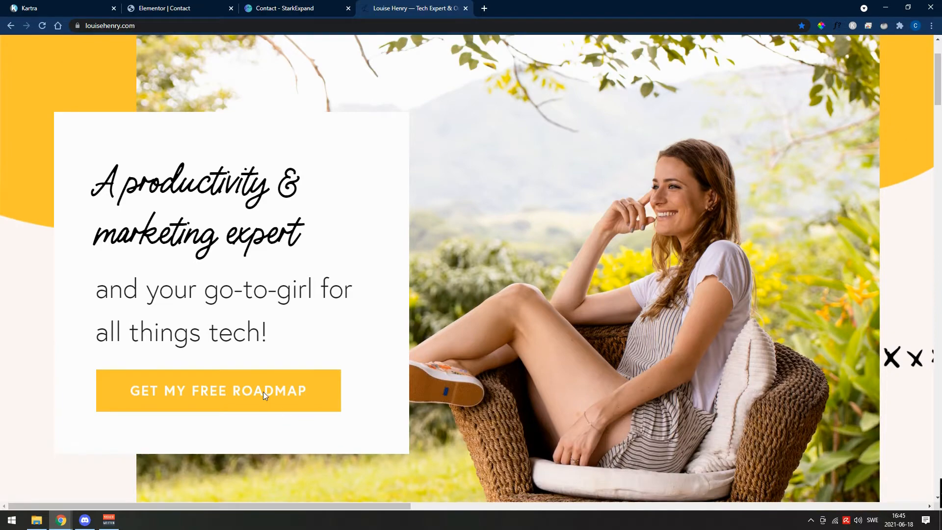
click(263, 391)
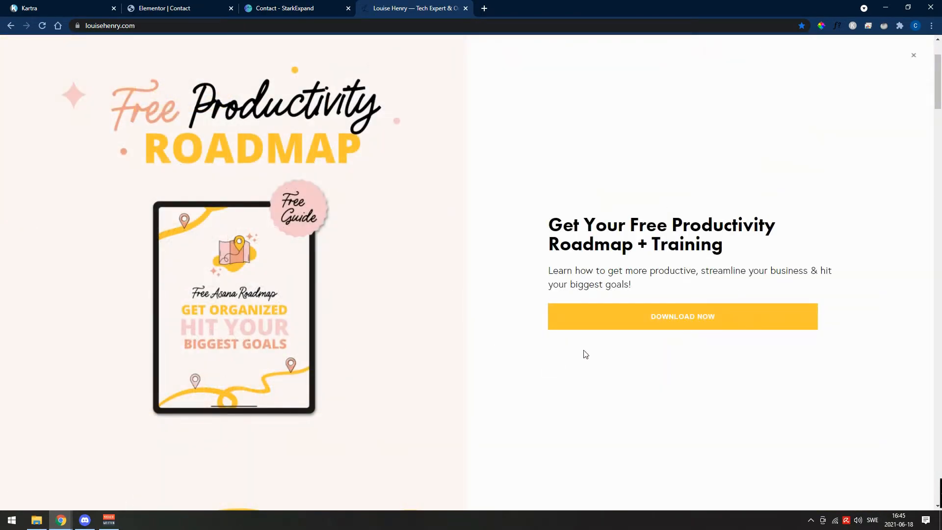
click(672, 316)
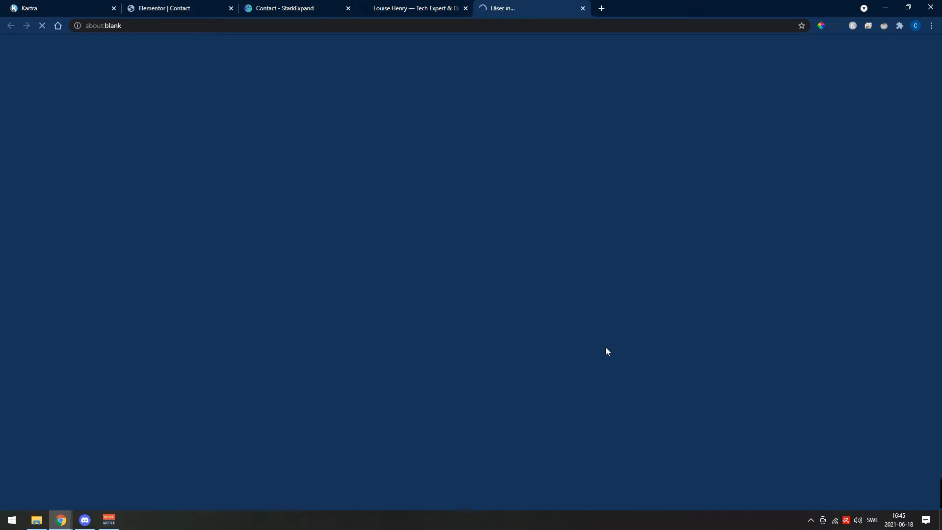